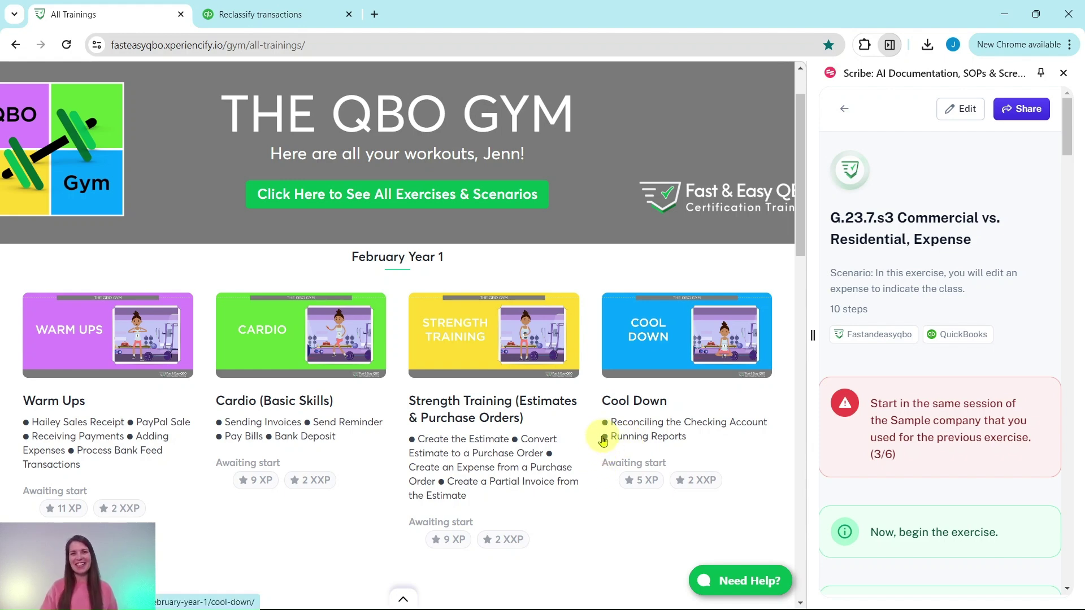
- Open the July Year 1 Strength Training (Locations & Classes) workout from the list of all trainings
scroll(604, 441, "down", 15)
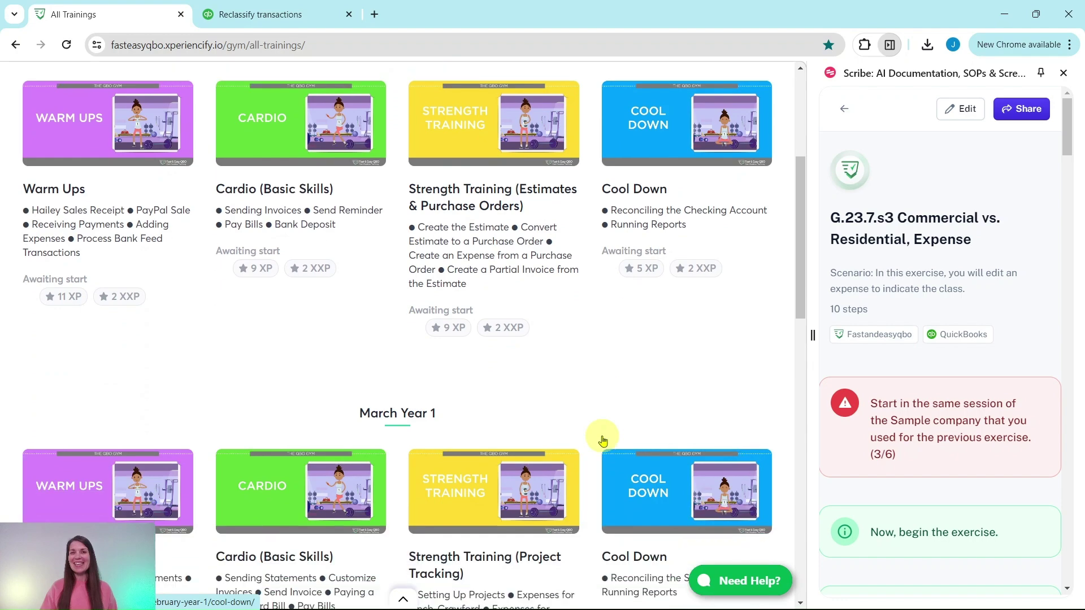
scroll(604, 440, "down", 10)
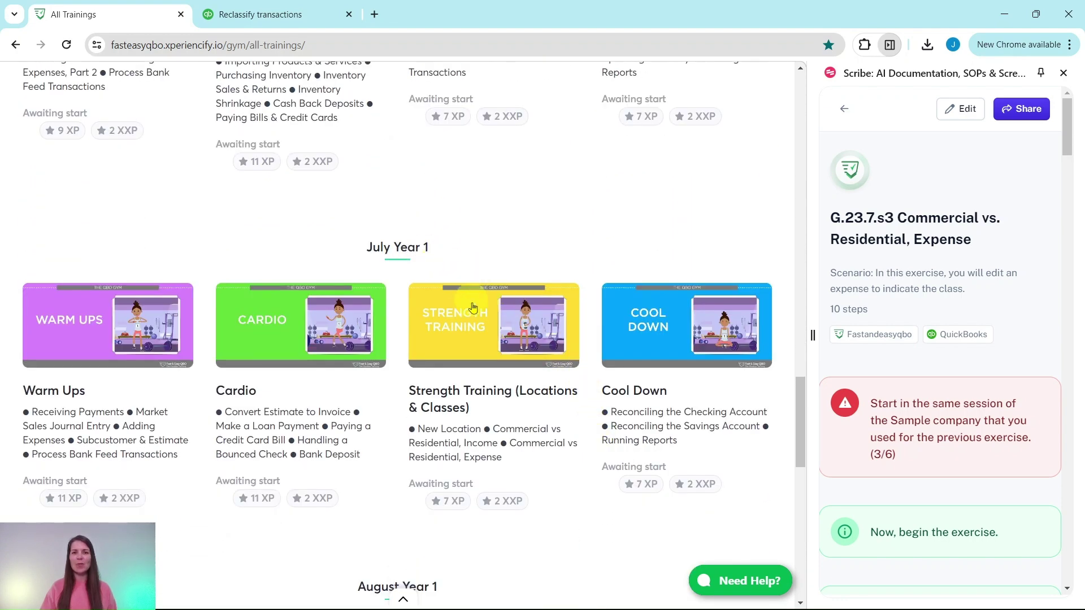
left_click(477, 341)
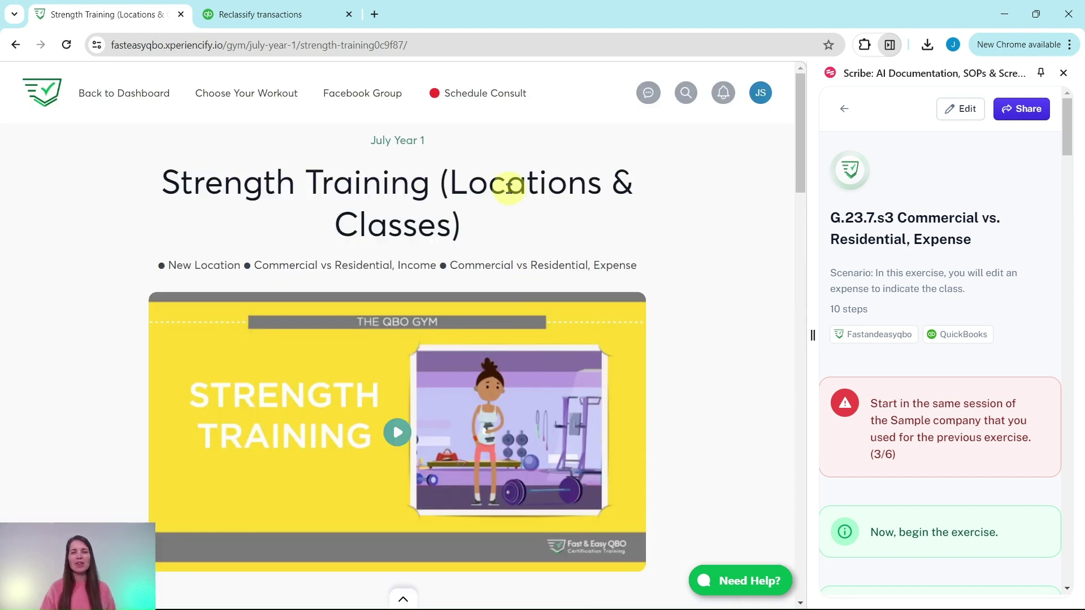
- Examine the lesson's quiz and hands-on practice sections and the opening of the G.23.7.s3 Commercial vs. Residential, Expense guide
scroll(438, 228, "down", 2)
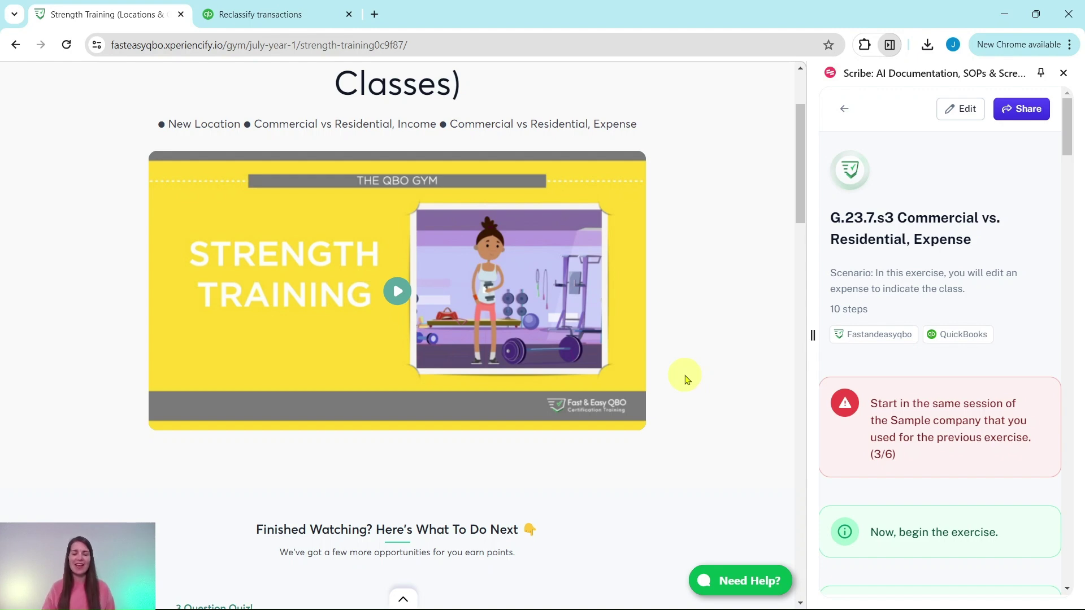
scroll(687, 379, "down", 7)
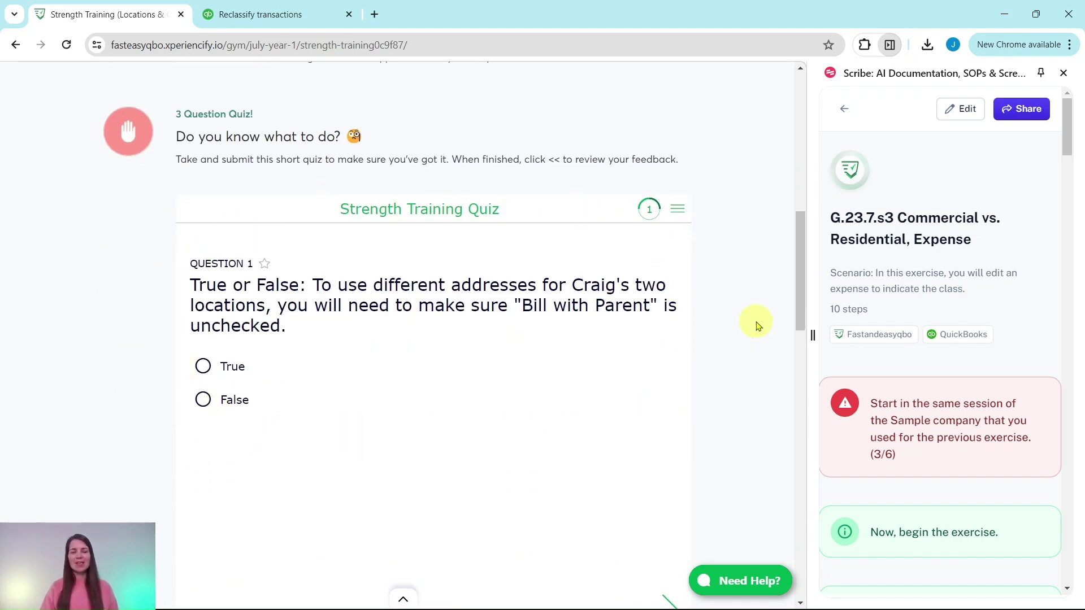
scroll(757, 326, "down", 10)
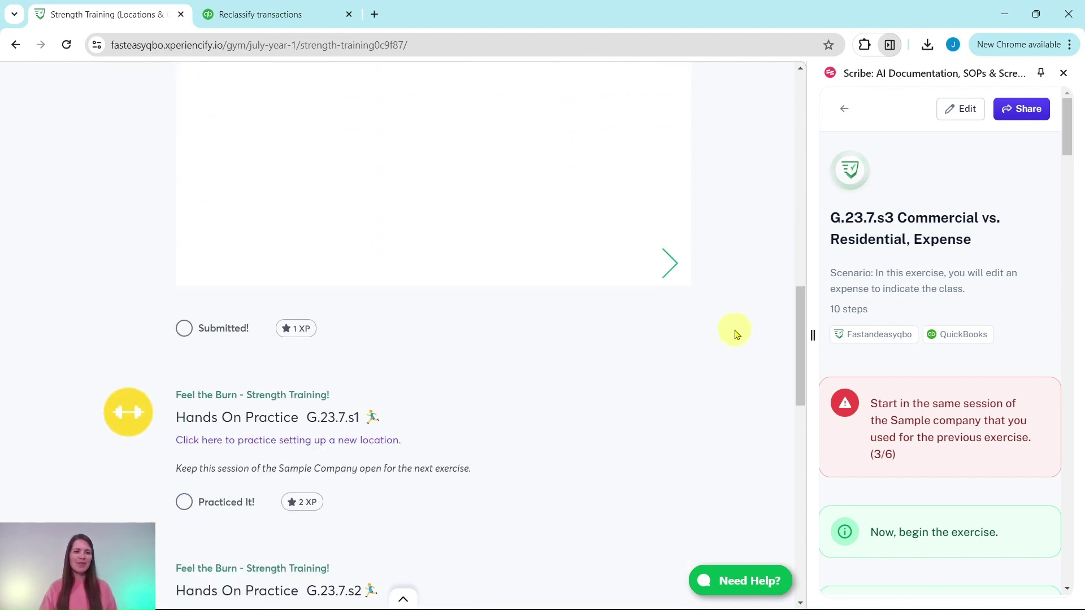
scroll(418, 319, "down", 4)
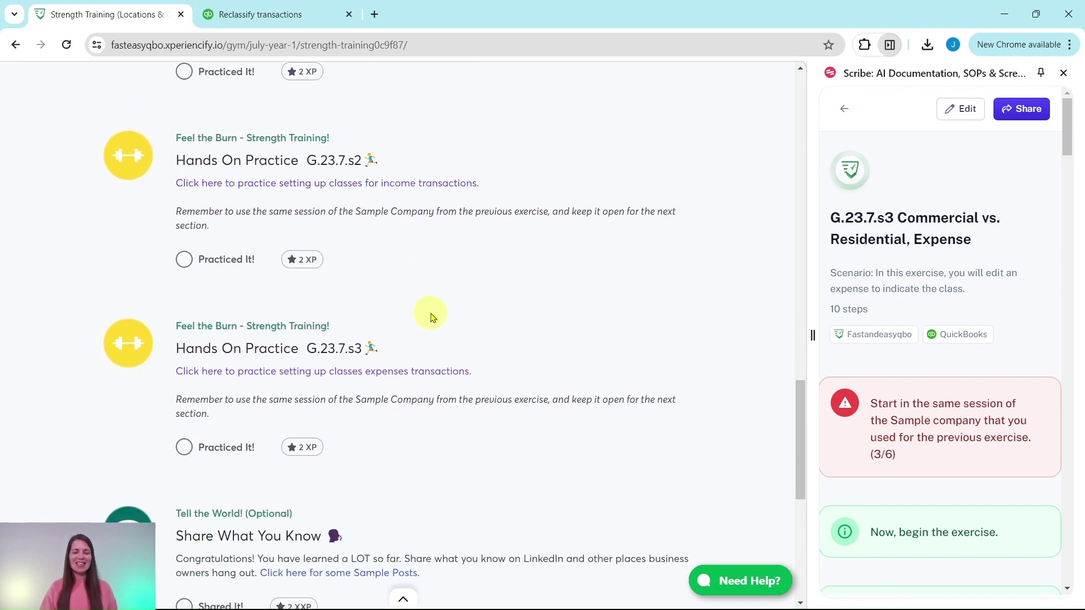
scroll(430, 318, "down", 1)
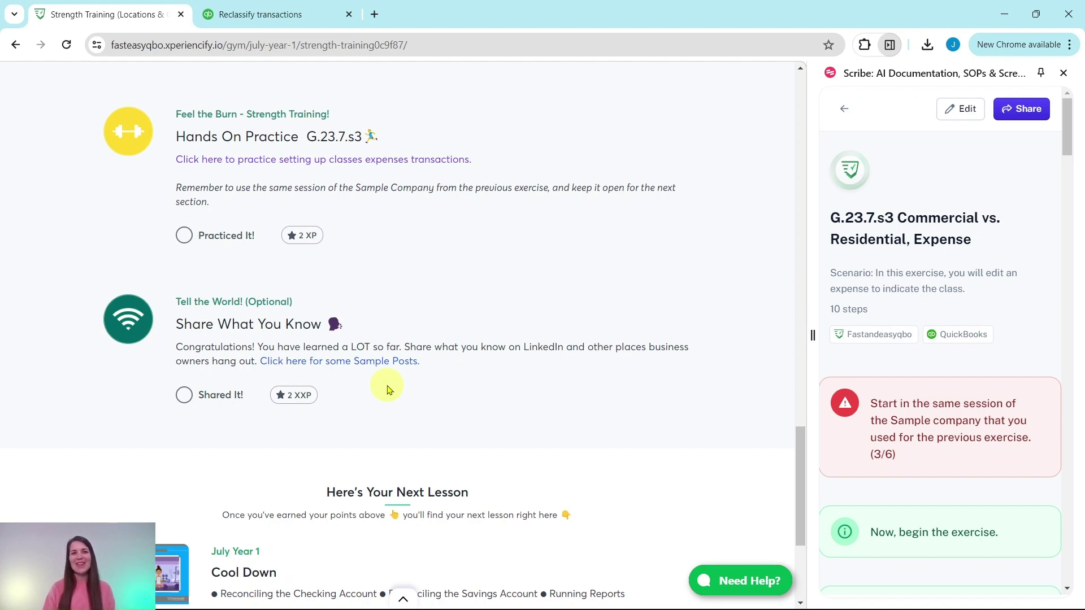
scroll(386, 389, "up", 1)
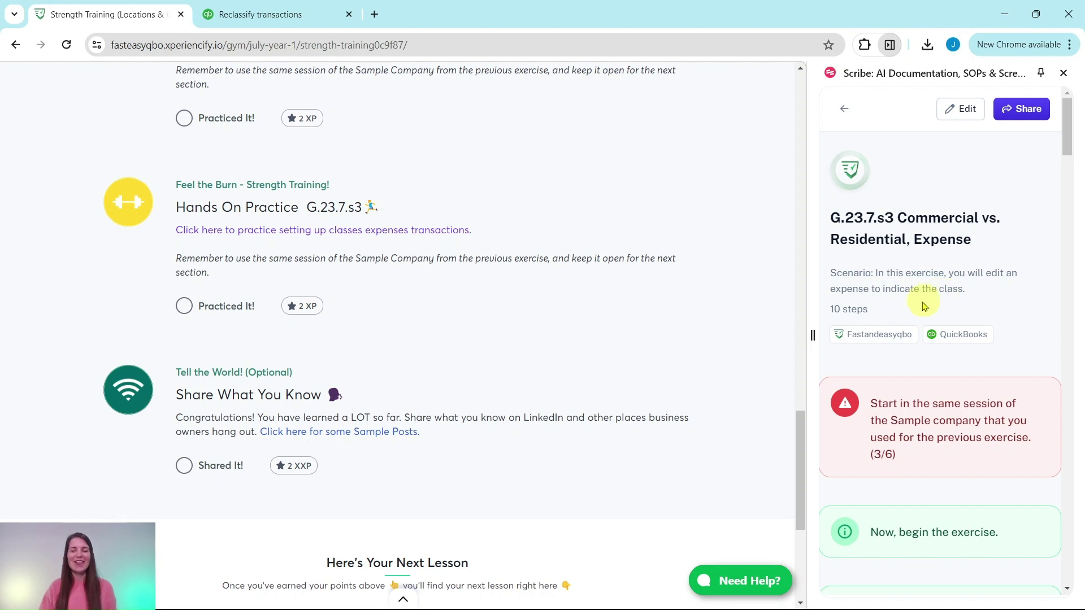
scroll(920, 306, "down", 2)
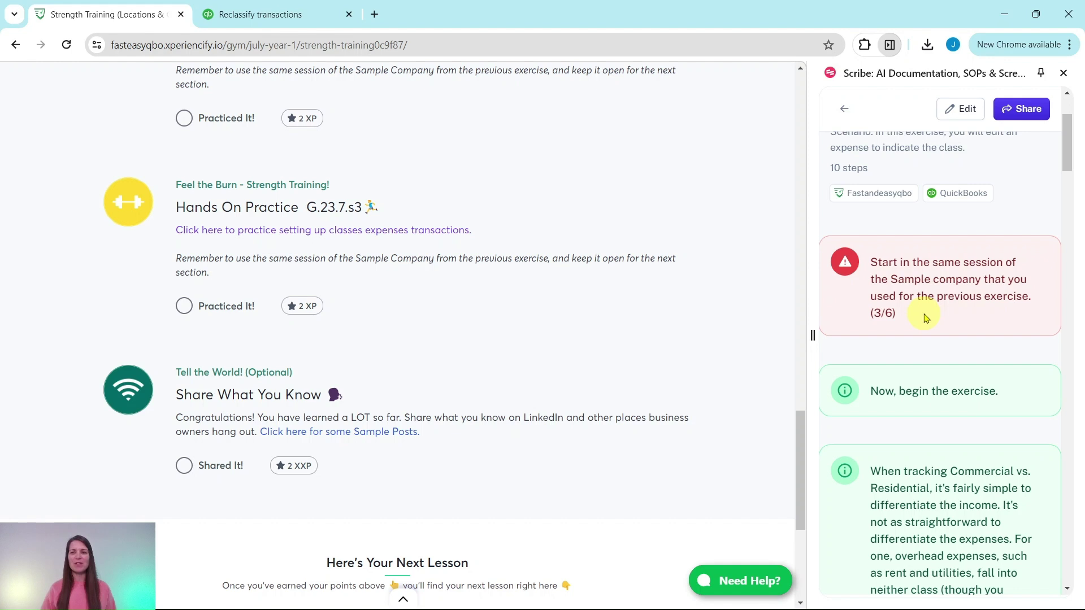
- Switch to the QuickBooks sample company and read the exercise guide's notes on tracking expenses by class
left_click(293, 16)
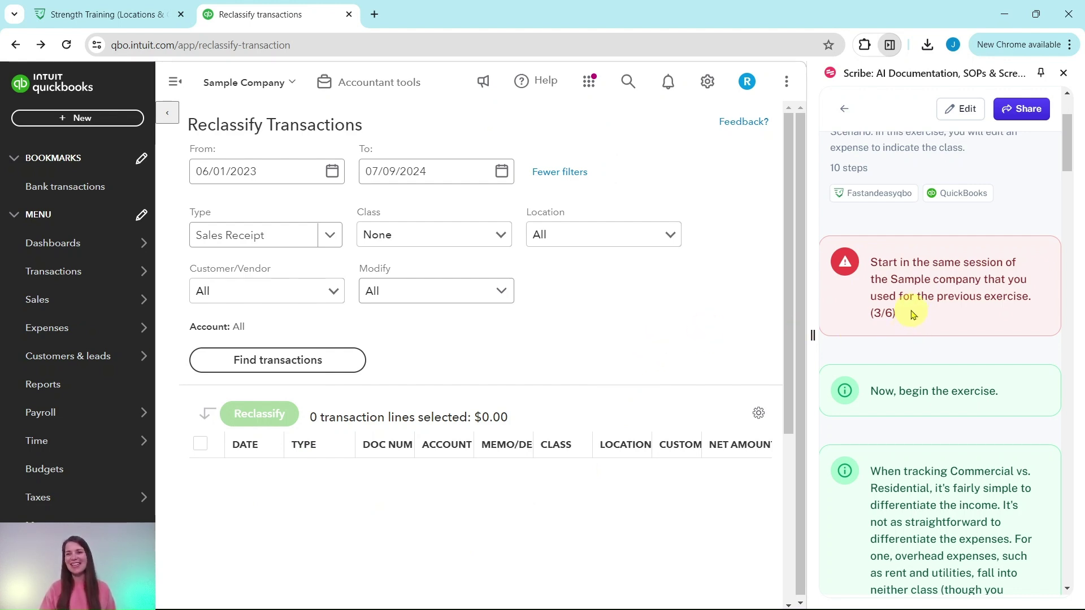
scroll(911, 315, "down", 5)
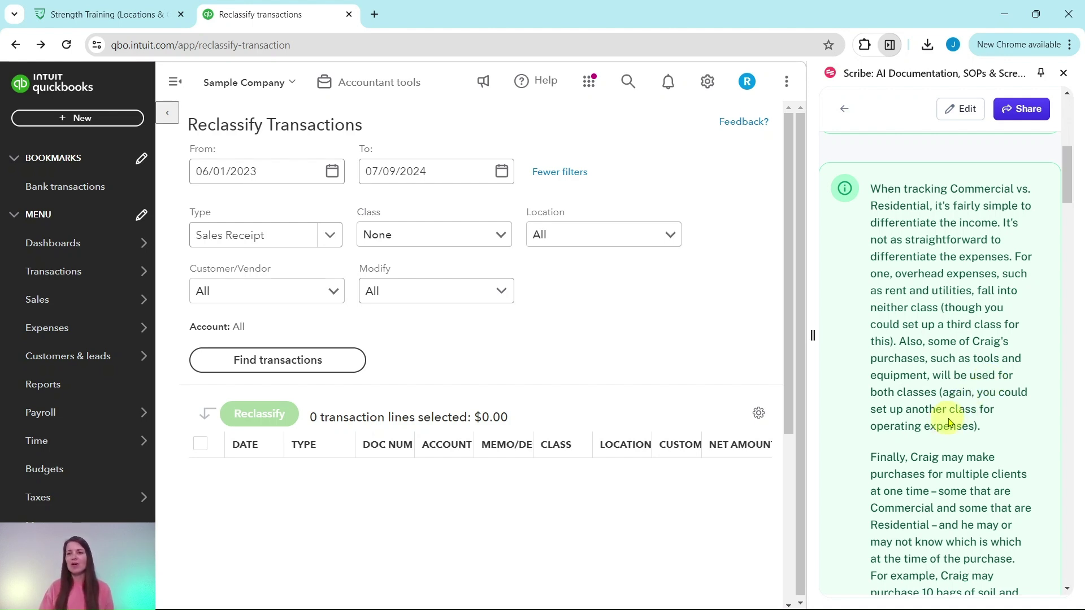
scroll(976, 422, "down", 4)
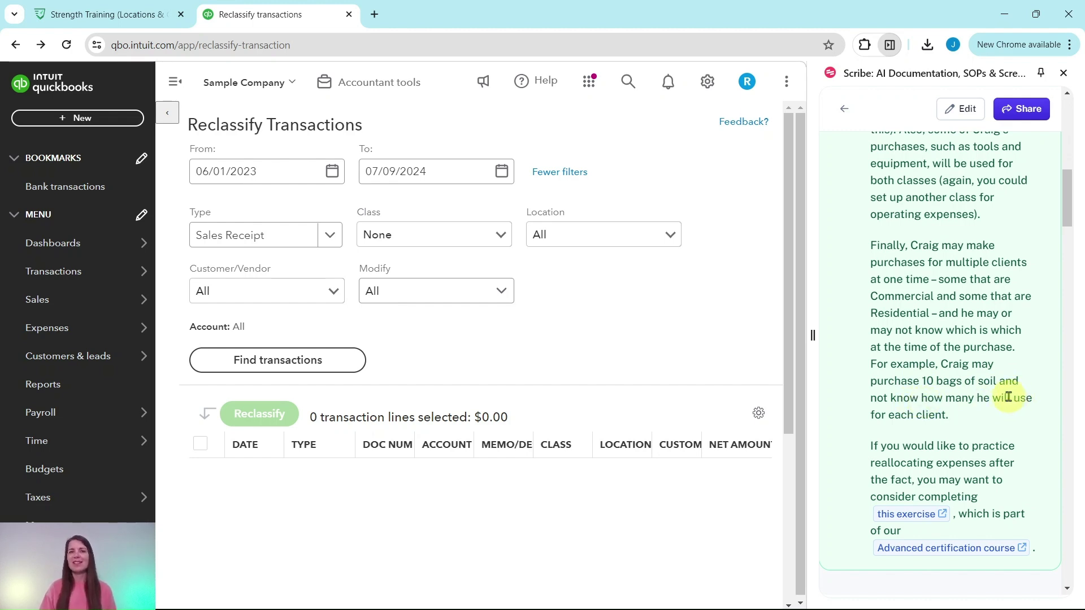
scroll(1003, 390, "down", 3)
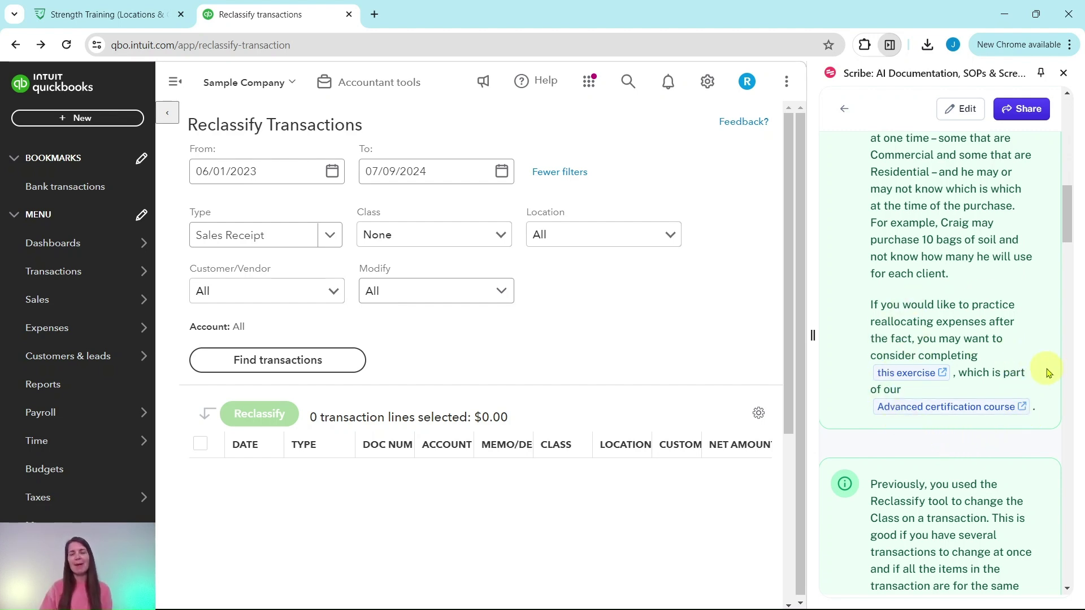
scroll(1023, 355, "down", 5)
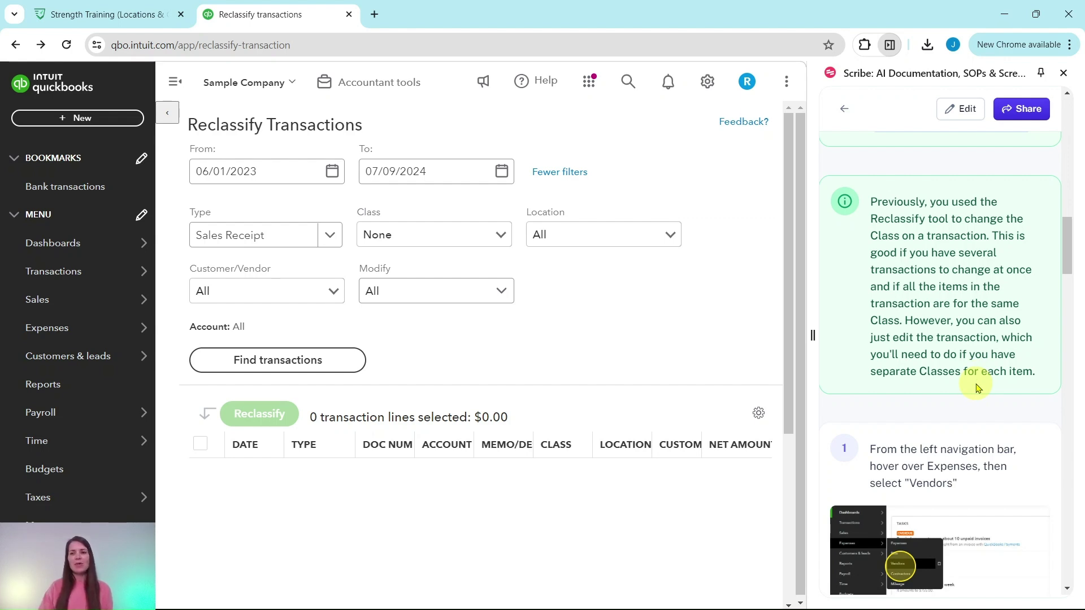
scroll(960, 339, "down", 5)
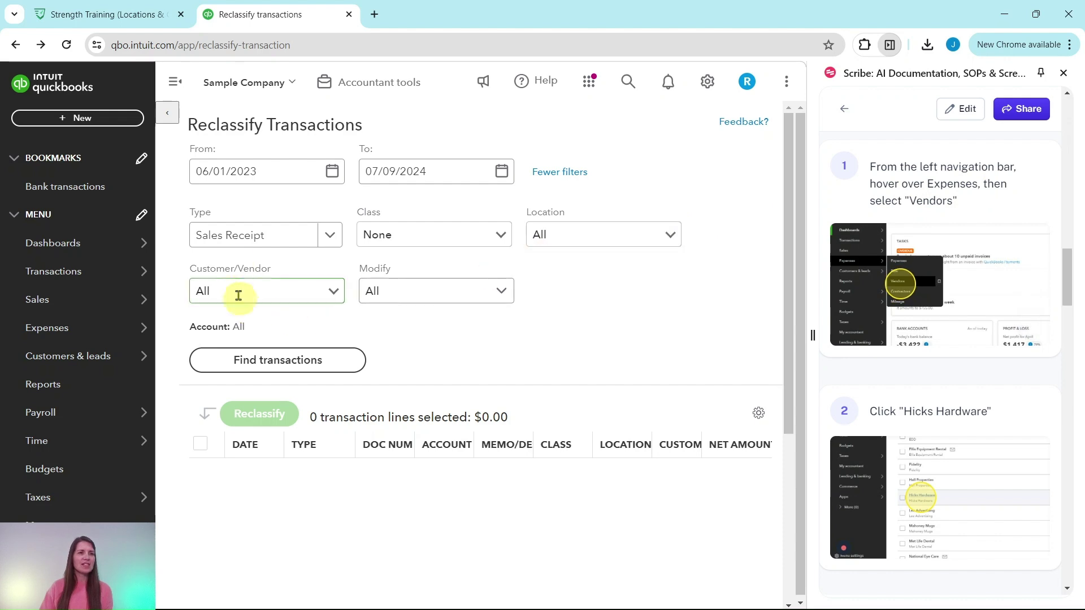
- Go to the Vendors list under Expenses and open the Hicks Hardware vendor record
mouse_move(120, 303)
mouse_move(53, 335)
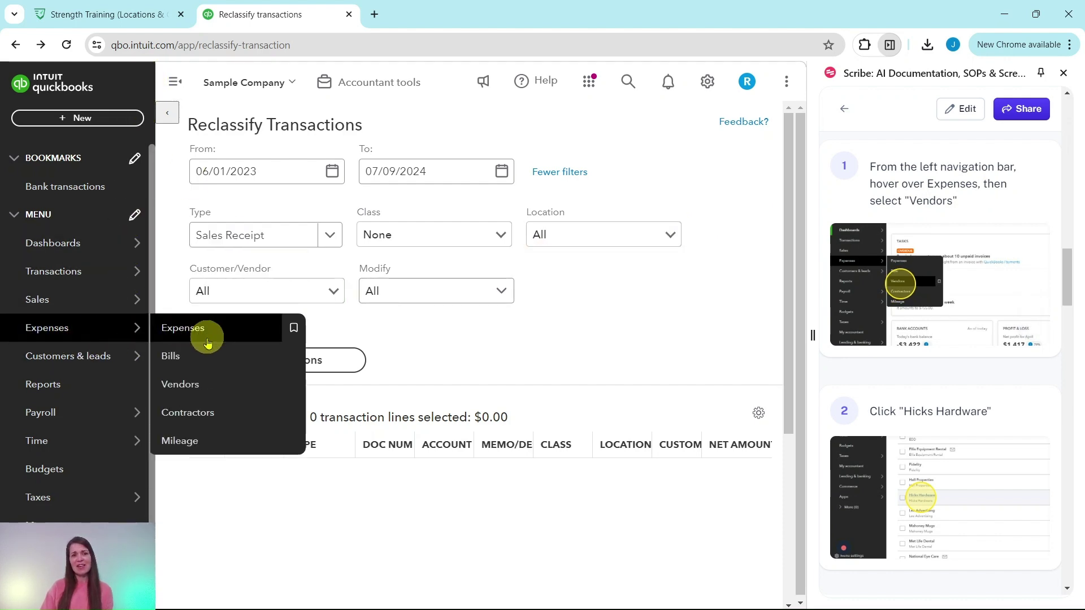
left_click(178, 389)
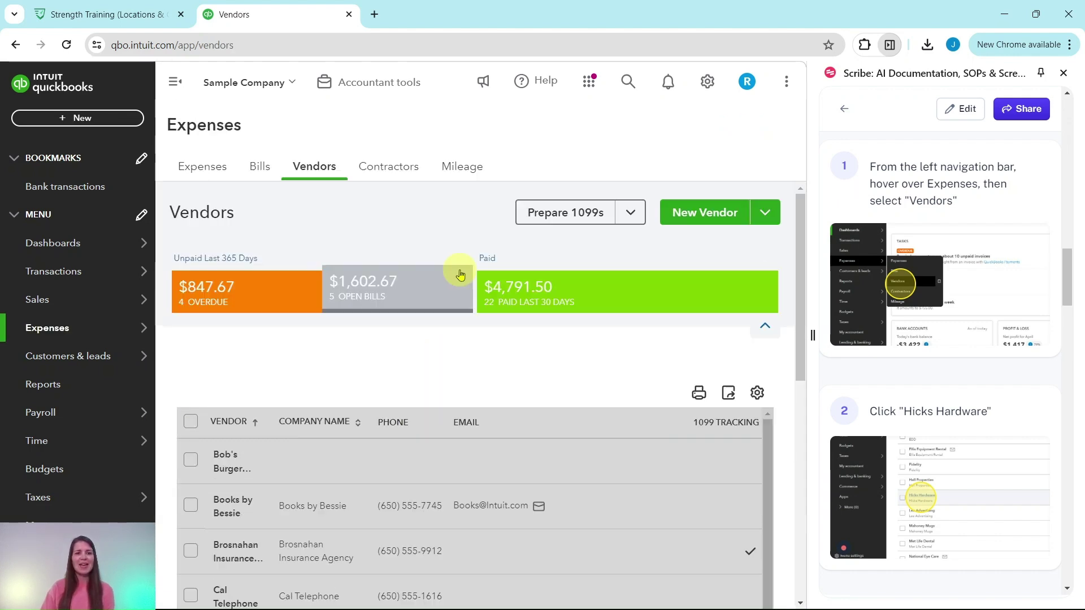
scroll(452, 322, "down", 2)
scroll(449, 332, "down", 10)
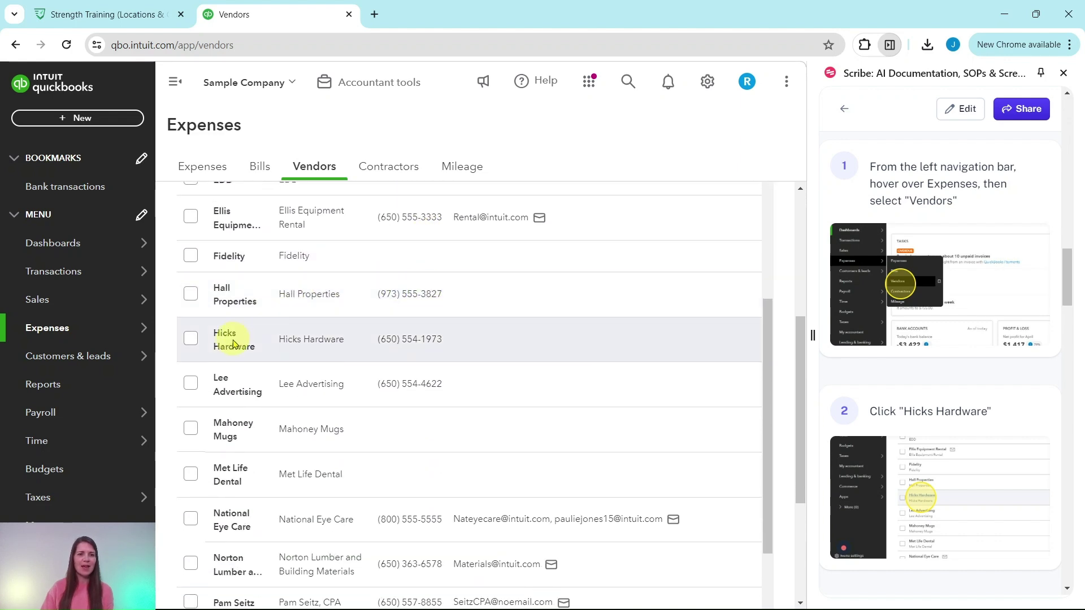
left_click(237, 346)
- Dismiss the column tip, collapse the vendor sidebar, and open Check 75 from Hicks Hardware's transaction list
scroll(957, 375, "down", 7)
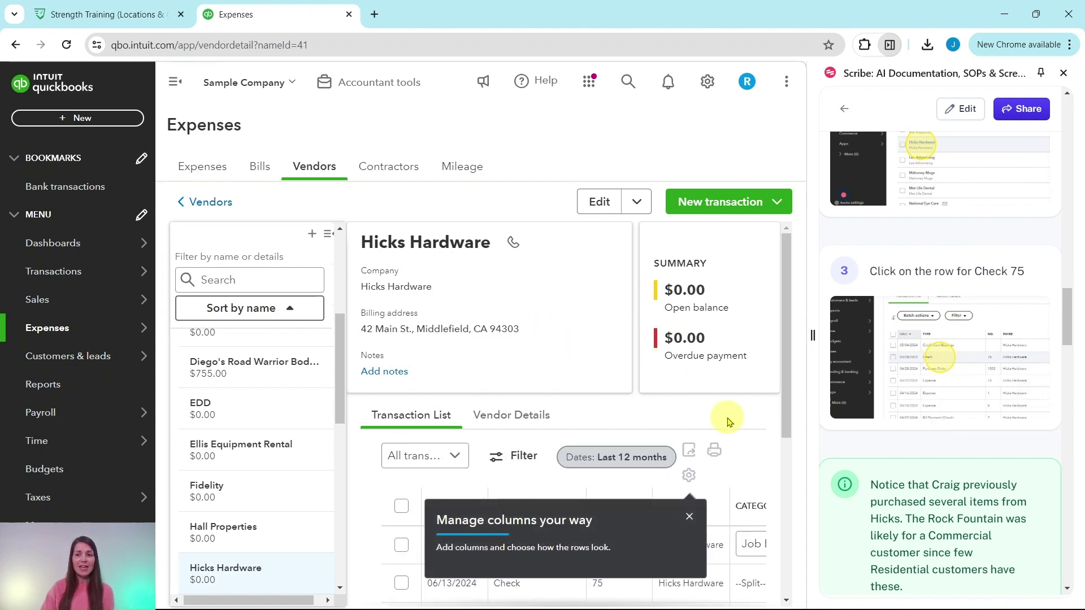
left_click(689, 516)
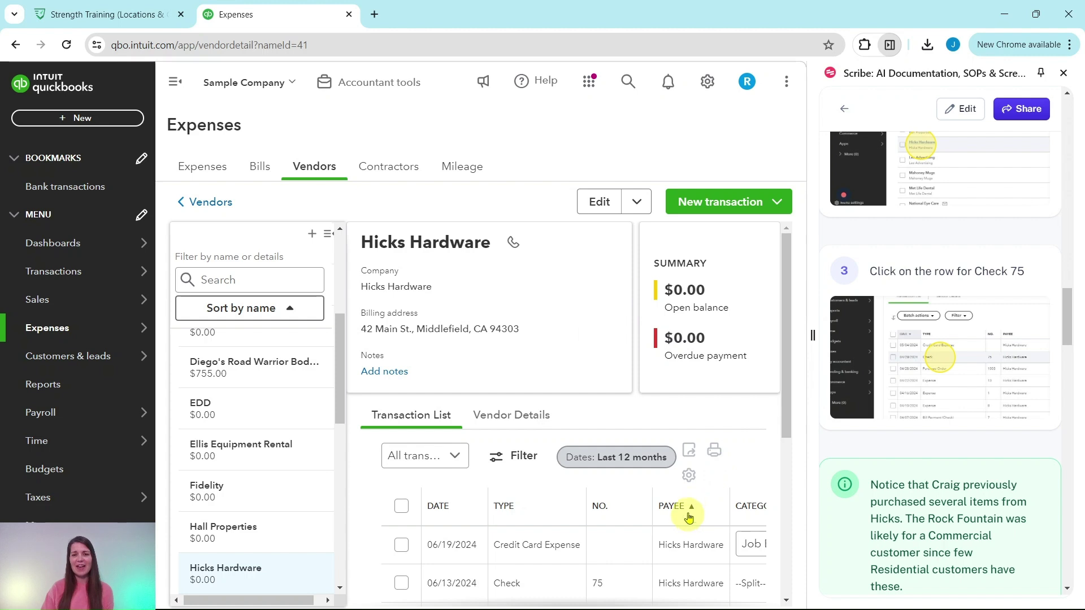
scroll(746, 448, "down", 3)
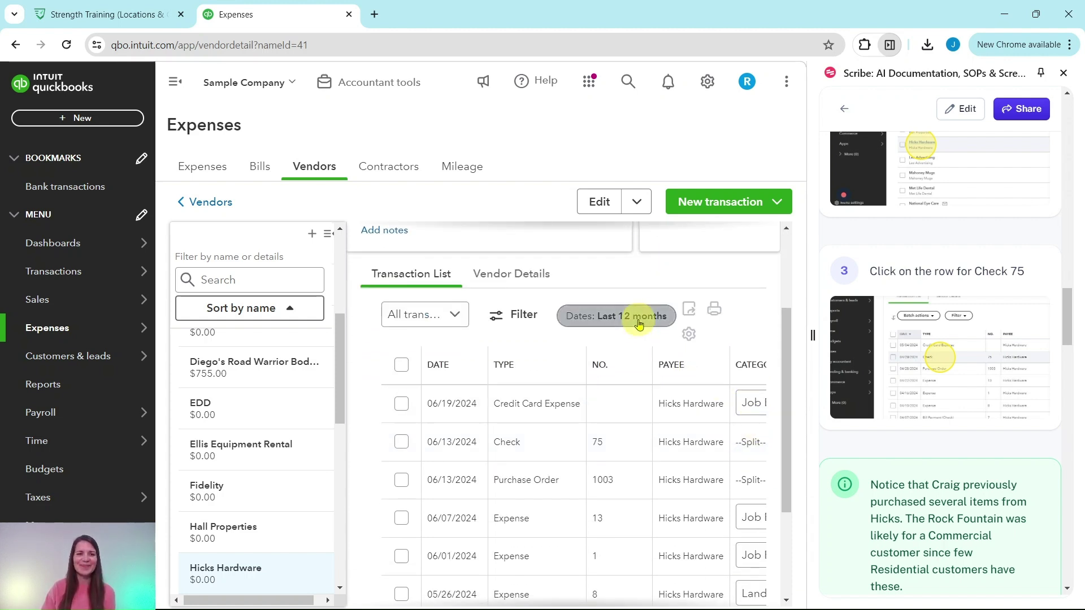
left_click(328, 235)
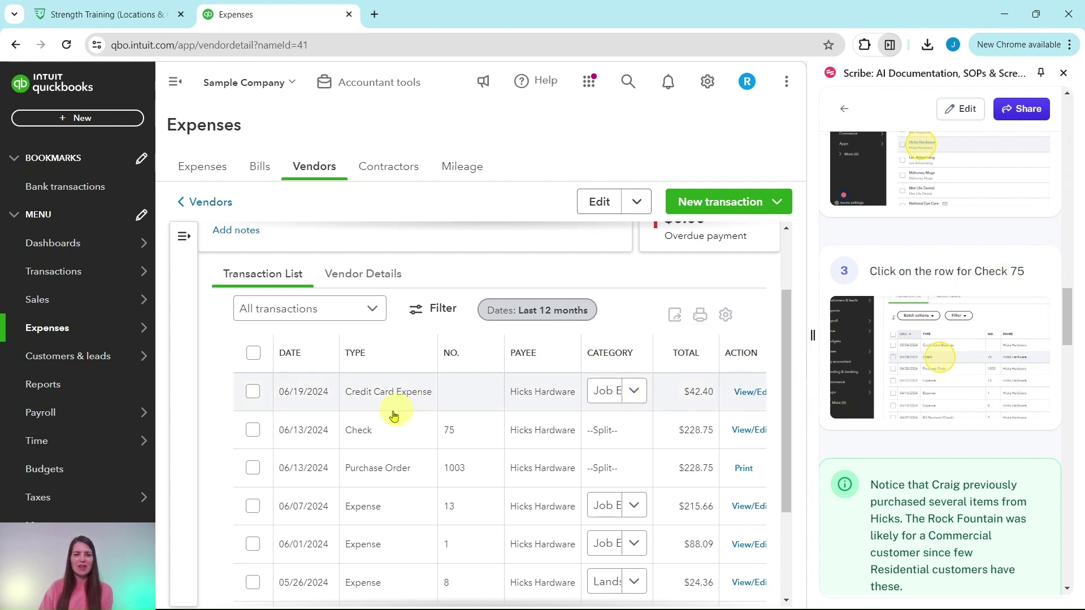
left_click(404, 436)
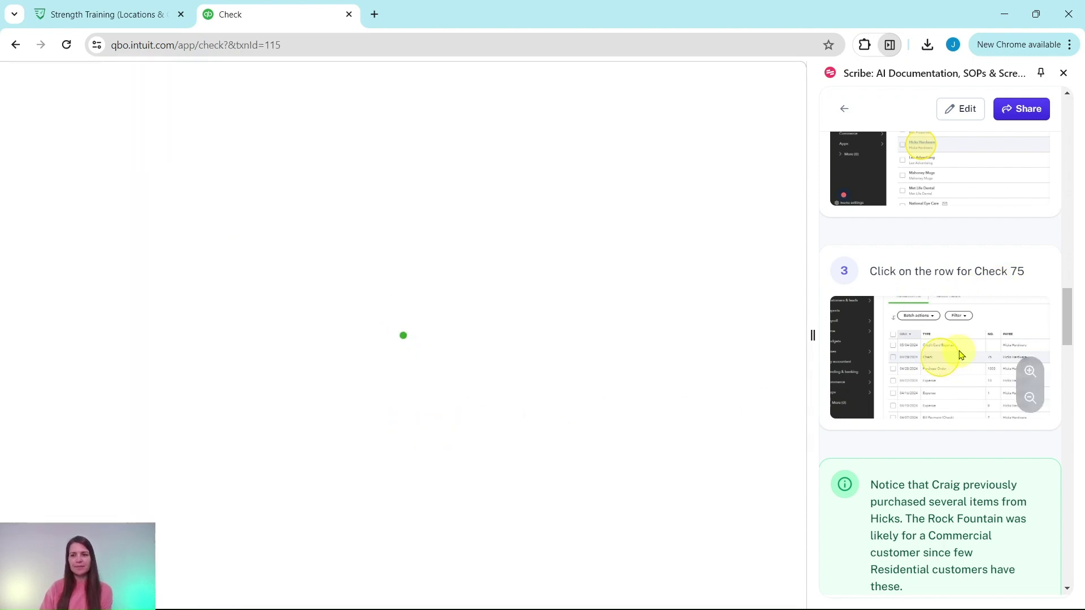
- Examine the item lines on Check 75 against the guide's notes on which items are Commercial or Residential
scroll(957, 355, "down", 4)
scroll(966, 349, "down", 1)
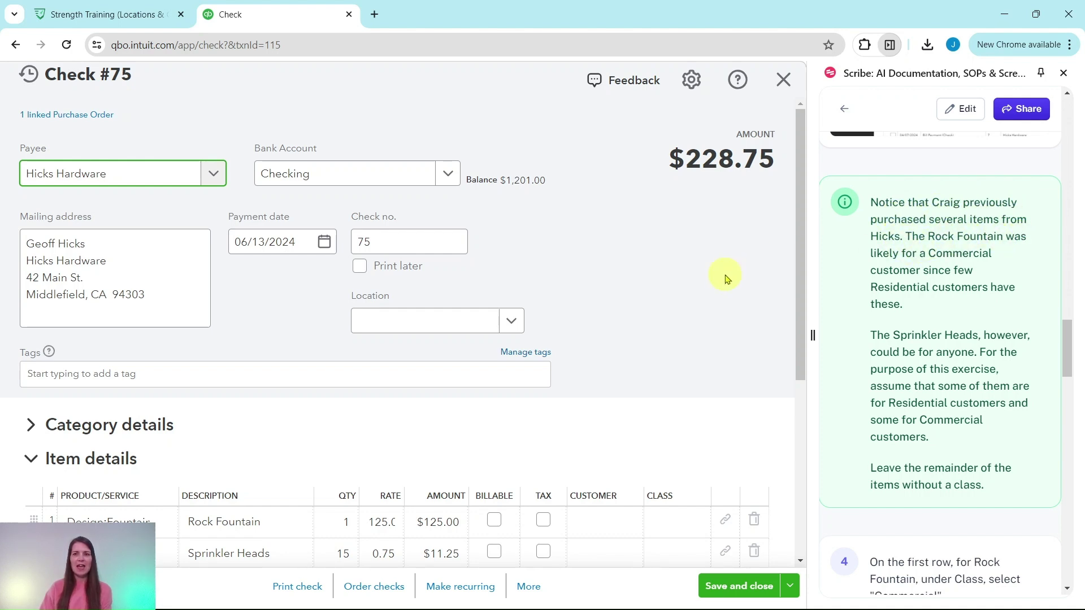
scroll(622, 299, "down", 5)
left_click(104, 245)
left_click(859, 259)
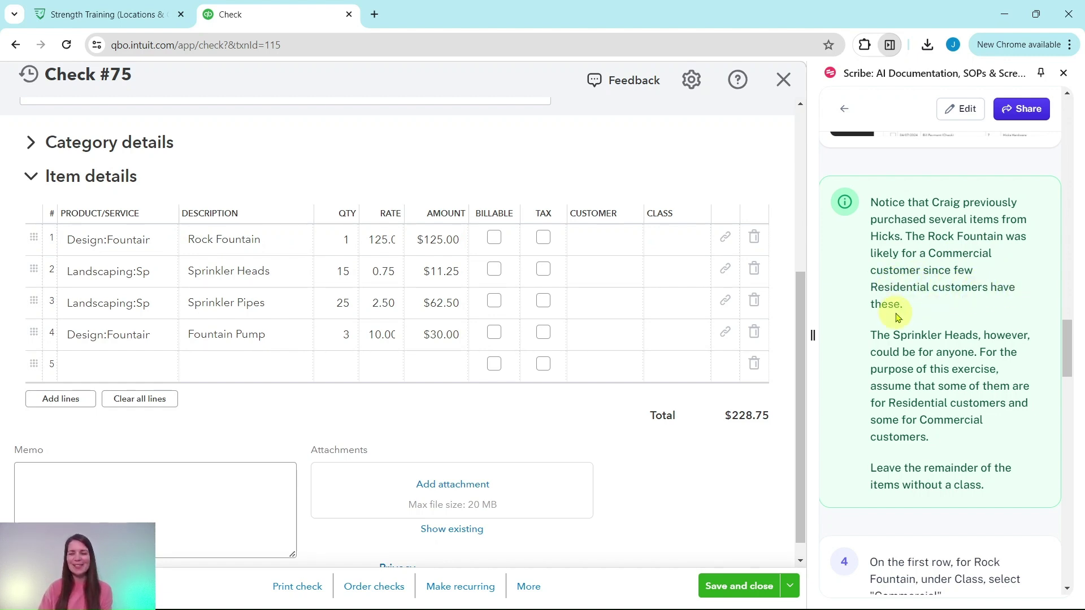
left_click(279, 237)
left_click(239, 274)
left_click(922, 336)
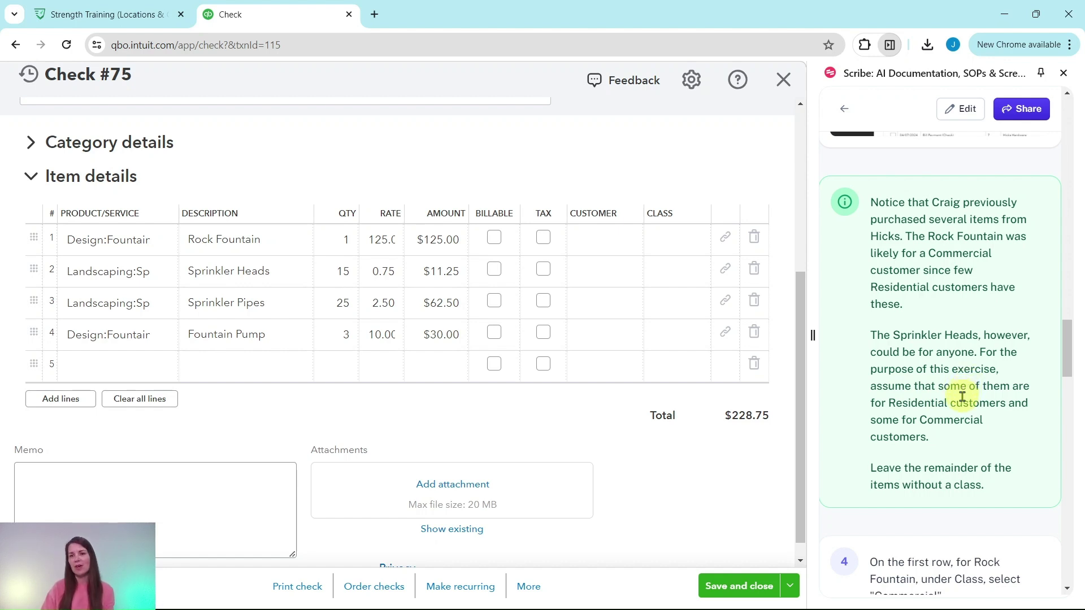
scroll(957, 402, "down", 1)
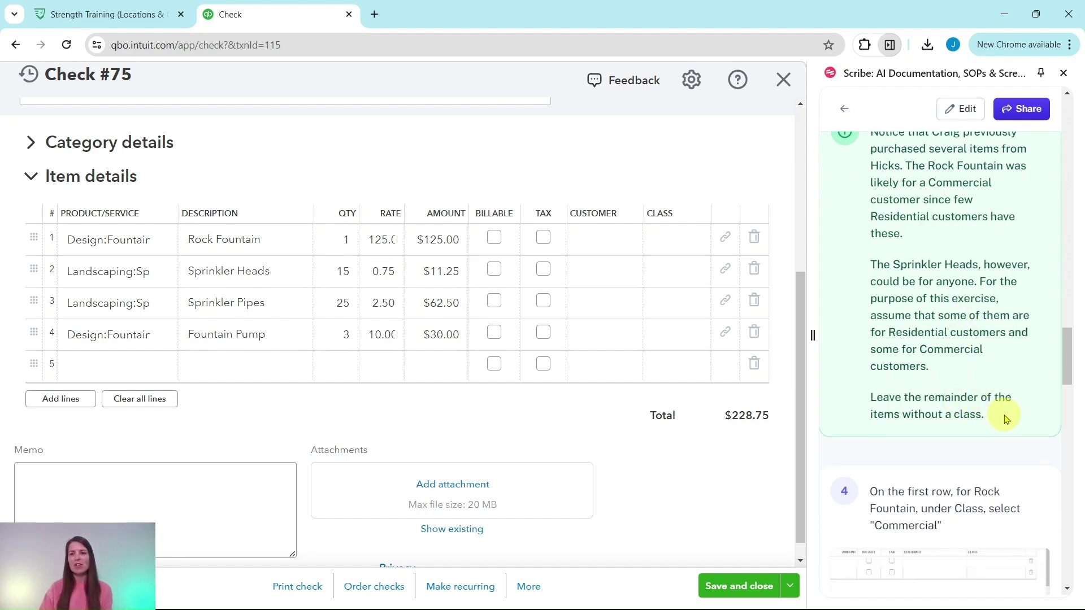
- Assign the Commercial class to the Rock Fountain line in the check's item details
scroll(942, 460, "down", 3)
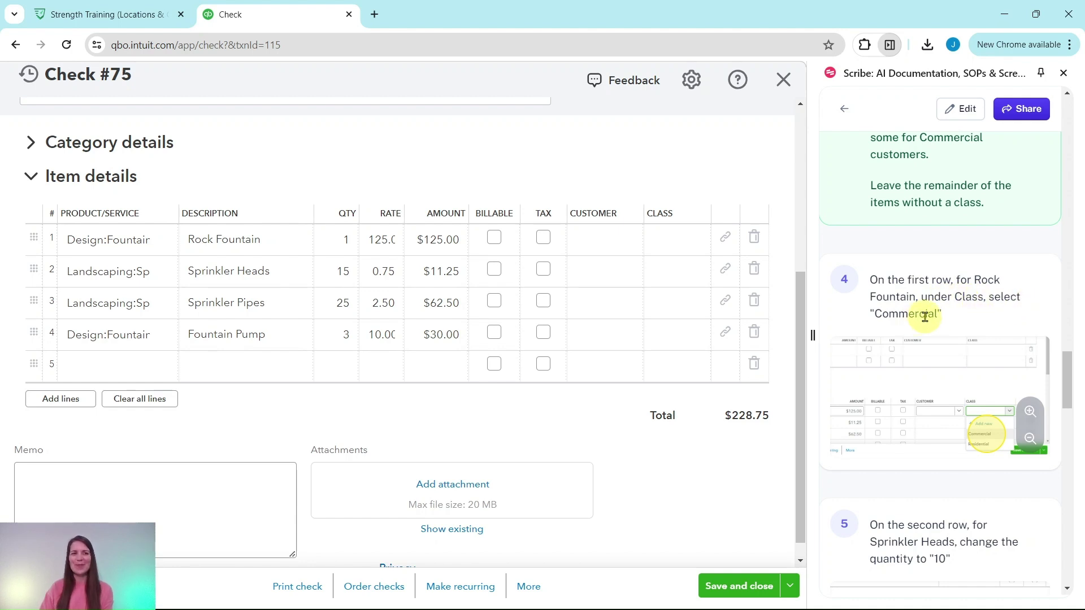
left_click(479, 244)
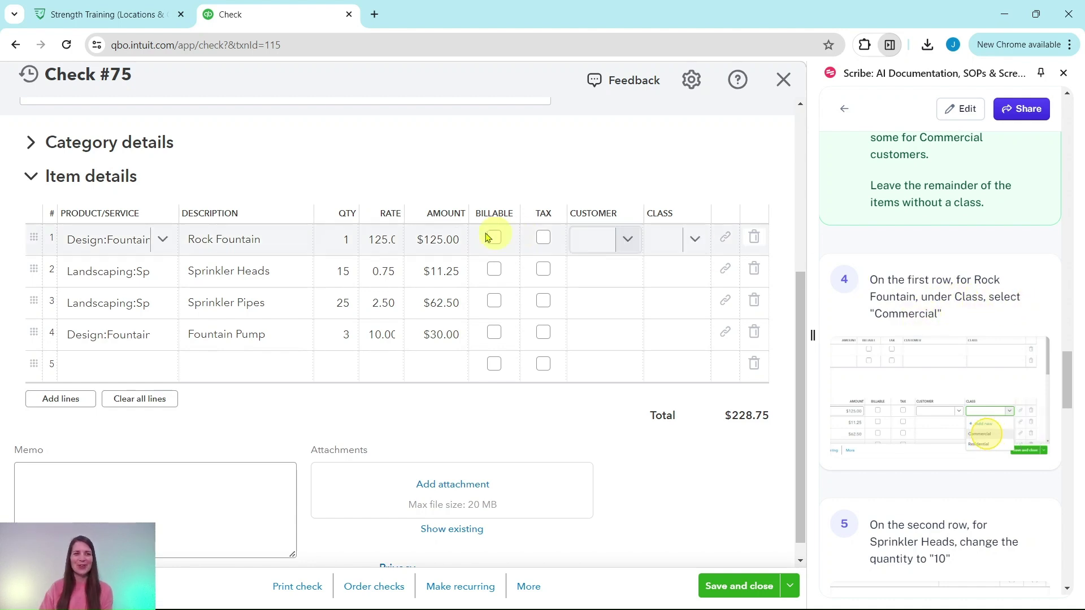
left_click(695, 243)
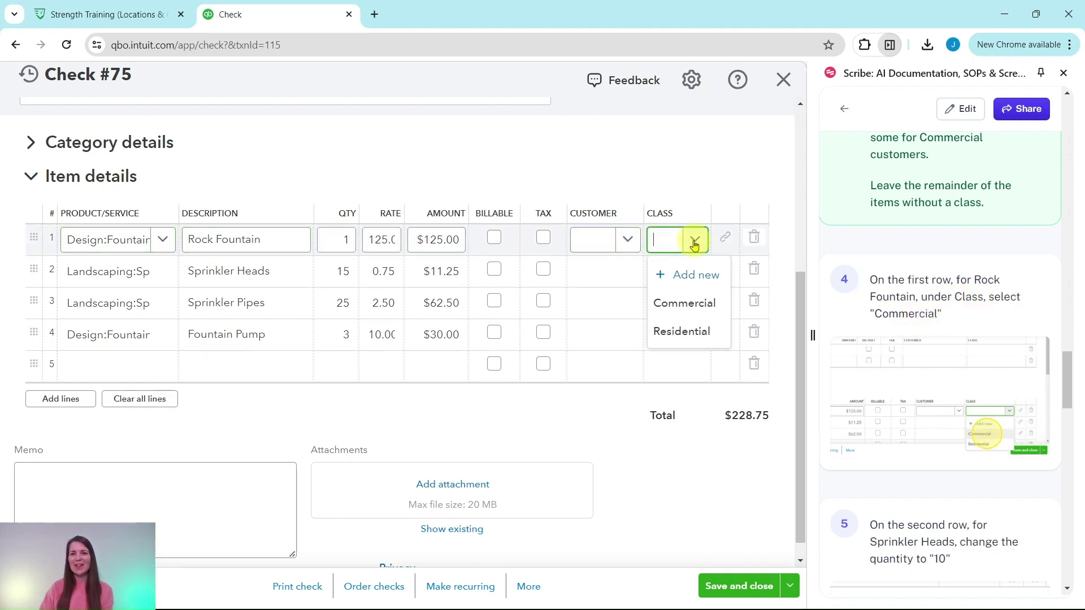
left_click(688, 303)
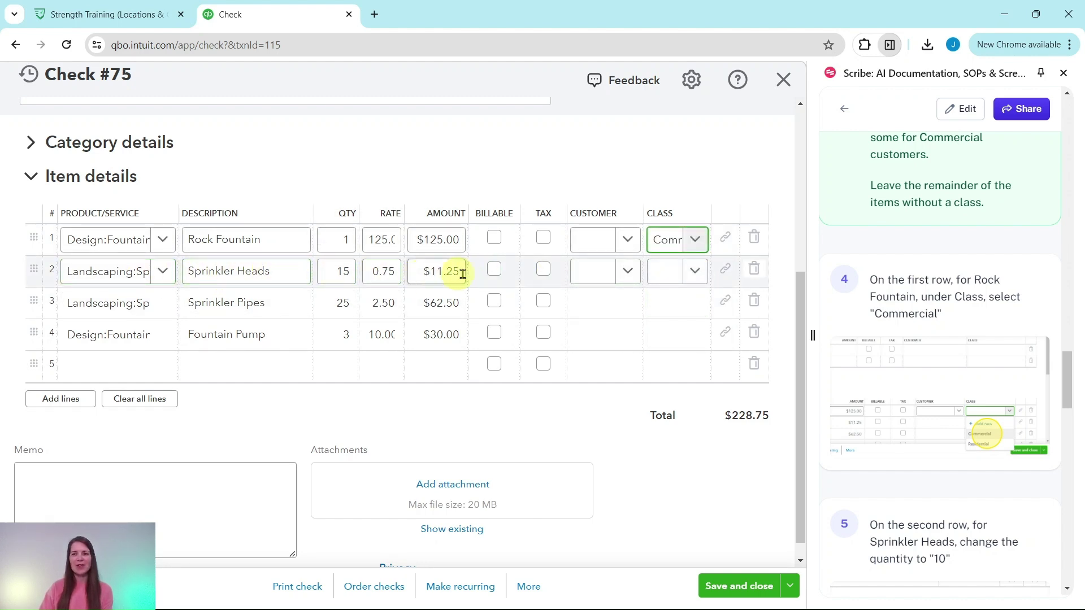
- Set the quantity of the Sprinkler Heads line on the second row to 10
scroll(955, 461, "down", 1)
scroll(955, 460, "down", 4)
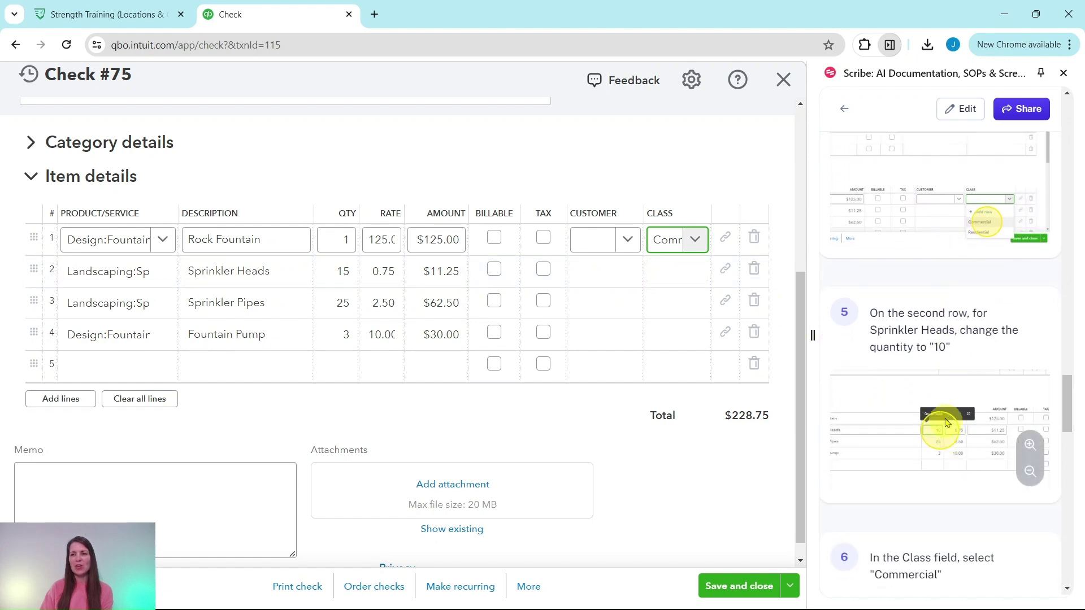
left_click(342, 274)
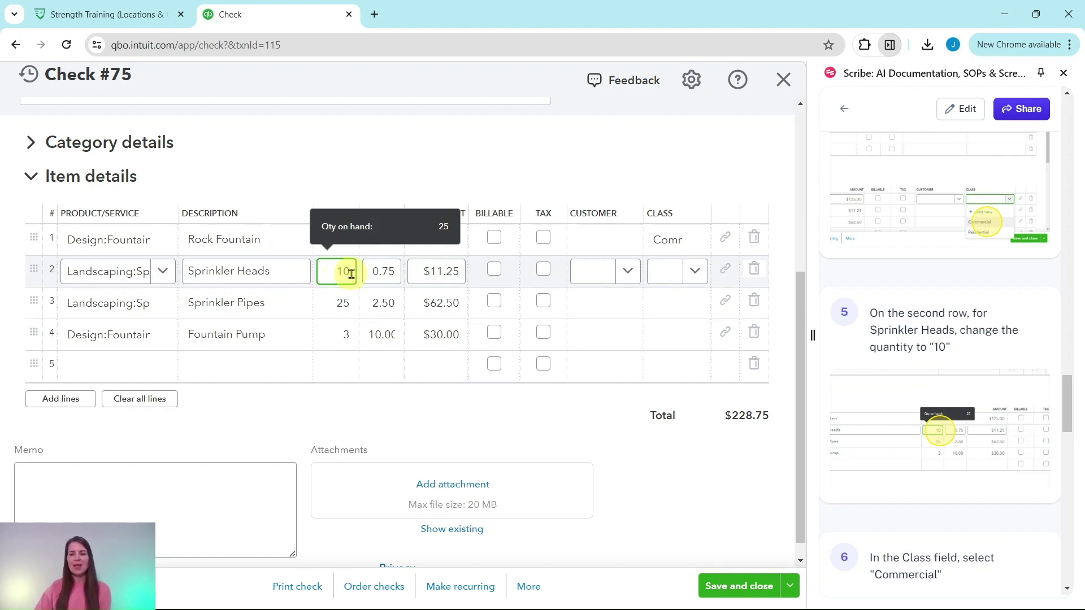
type("10")
scroll(935, 308, "down", 5)
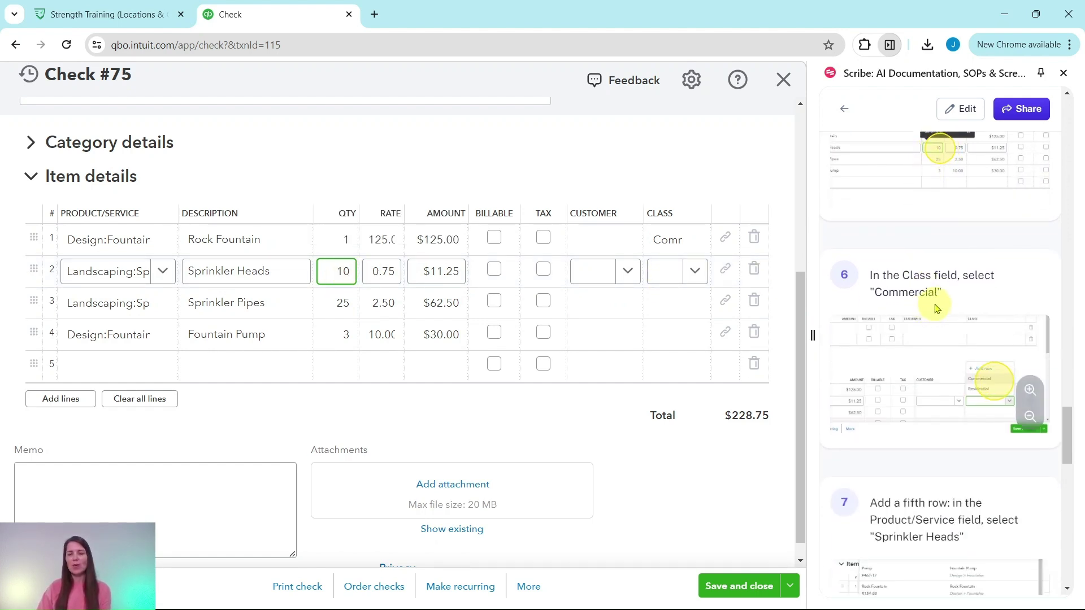
- Assign the Commercial class to the Sprinkler Heads line on the second row
left_click(695, 272)
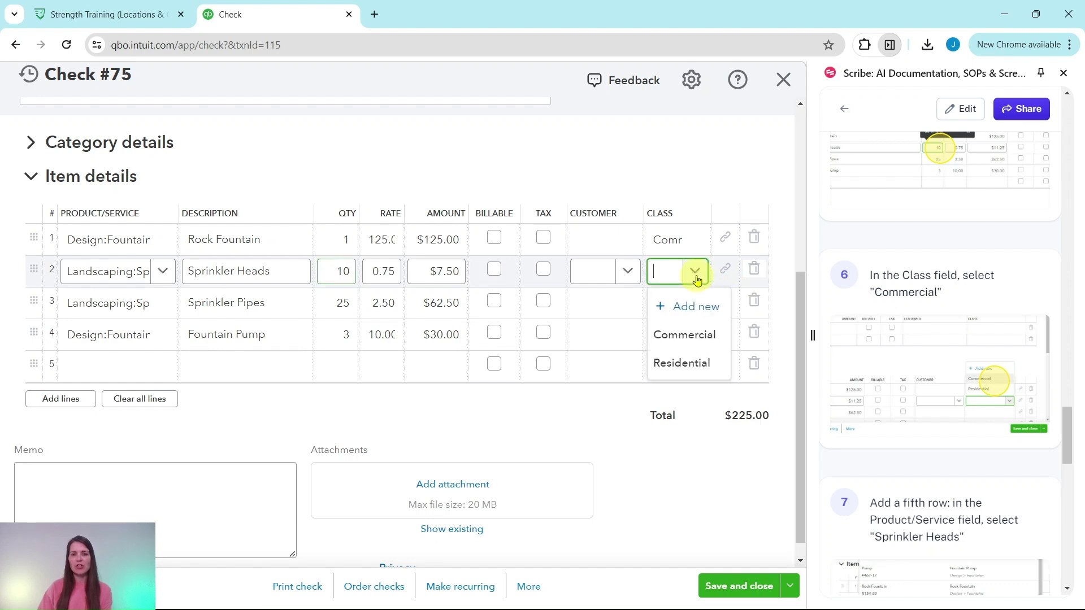
left_click(686, 335)
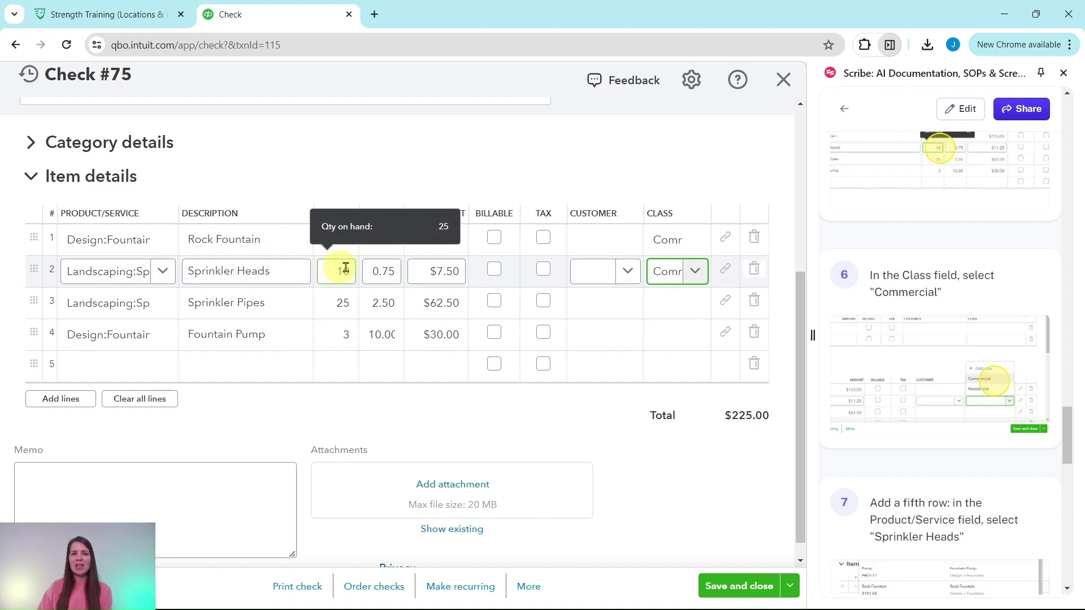
- Add Sprinkler Heads as the product on the fifth row of the check's item details
scroll(975, 312, "down", 5)
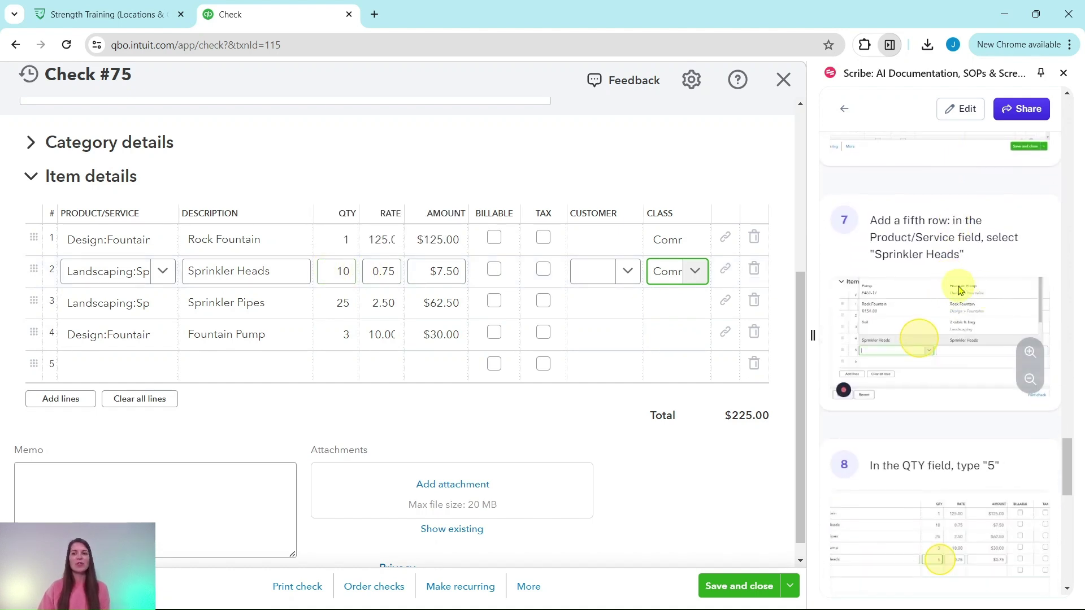
scroll(958, 290, "down", 3)
scroll(959, 288, "up", 1)
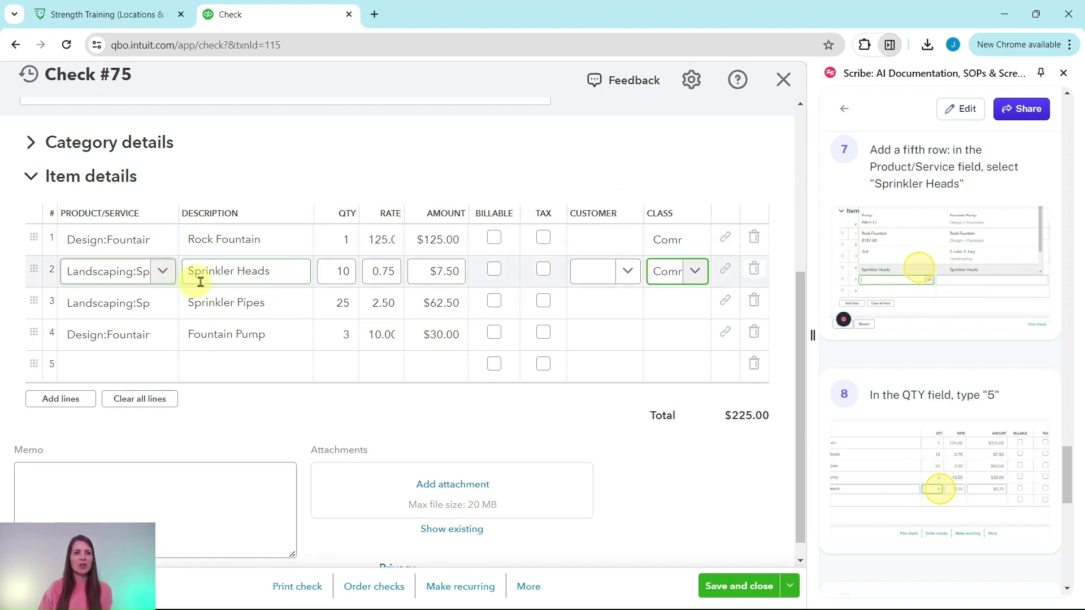
left_click(132, 372)
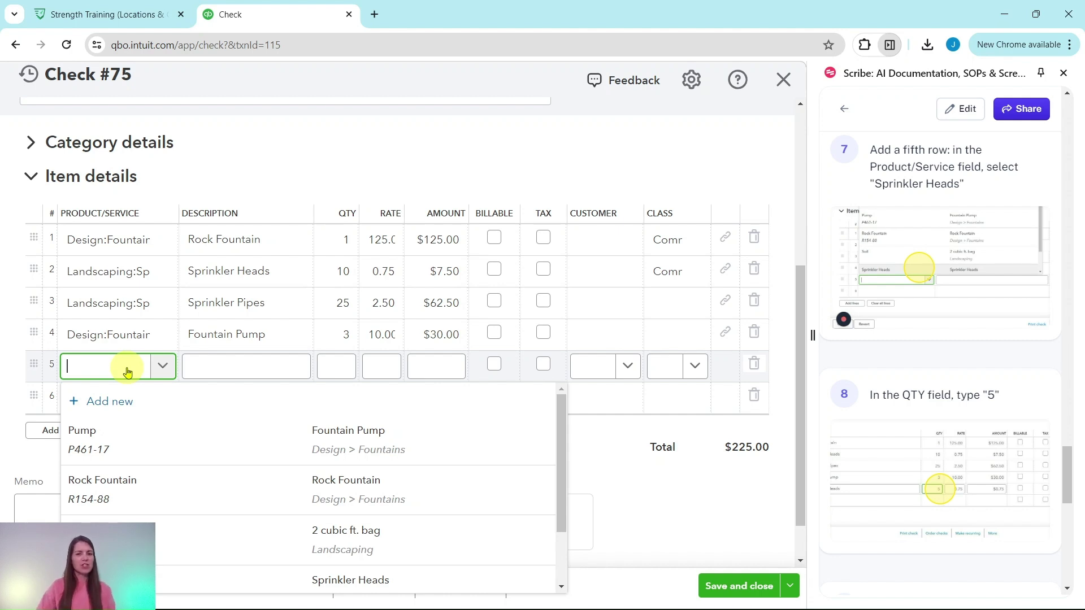
scroll(362, 428, "down", 2)
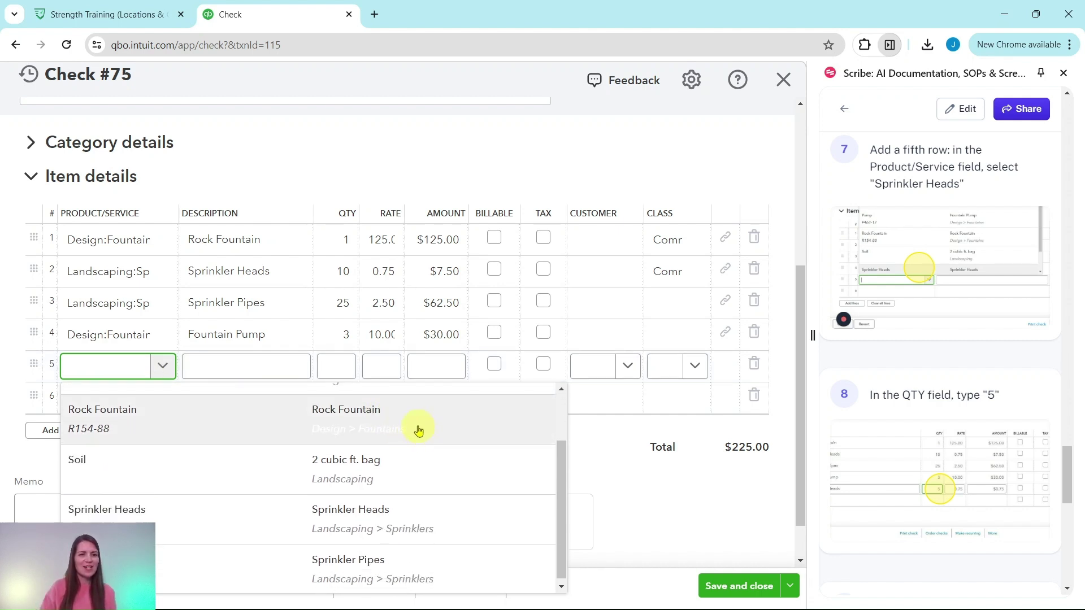
scroll(612, 499, "down", 1)
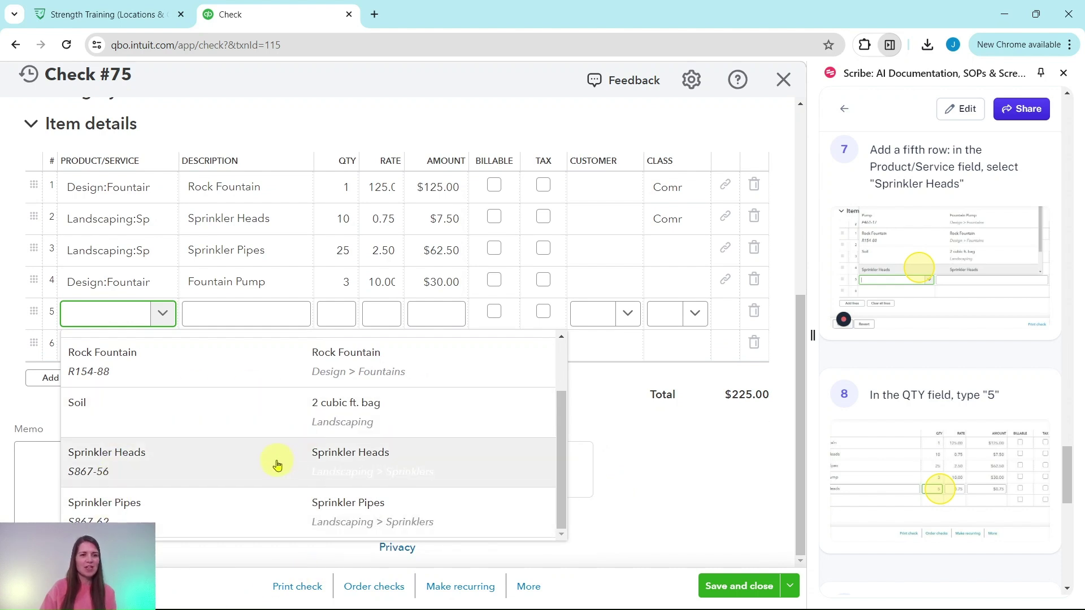
left_click(223, 462)
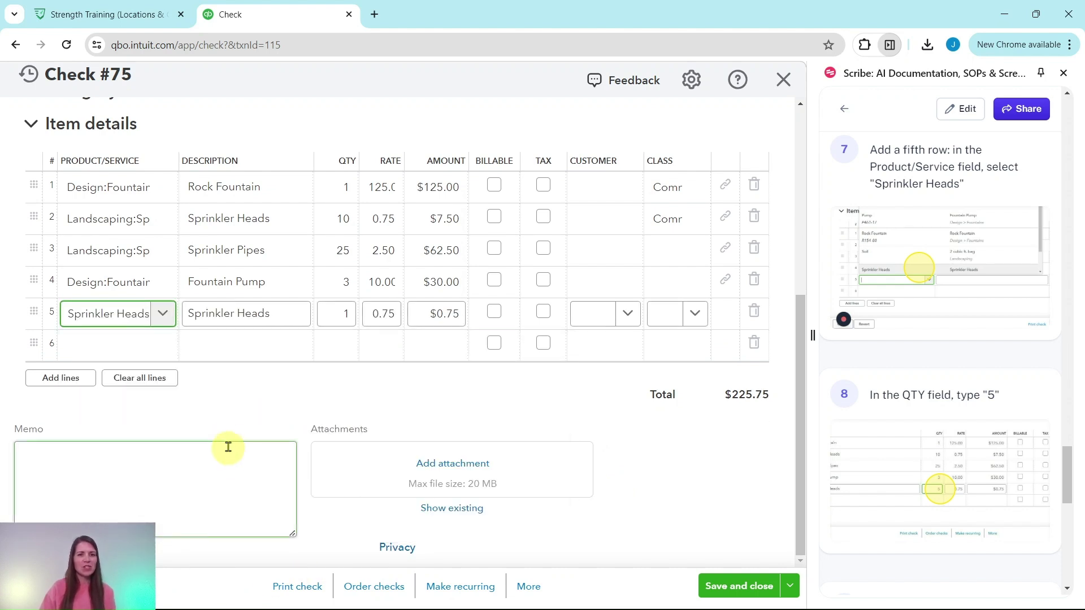
- Set the fifth-row Sprinkler Heads line to a quantity of 5 and assign it the Residential class
left_click(339, 314)
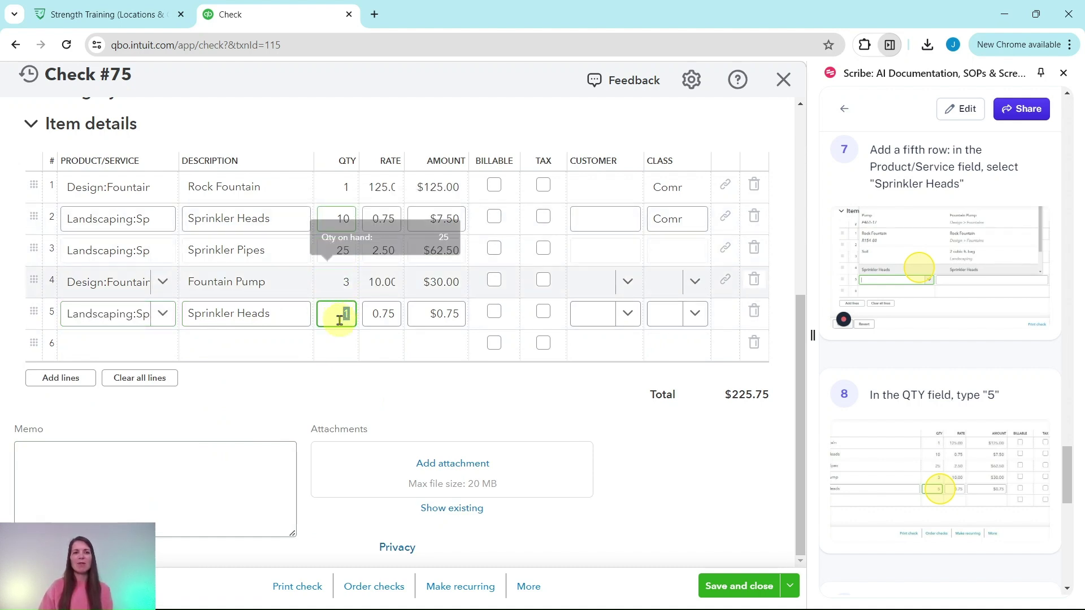
double_click(339, 320)
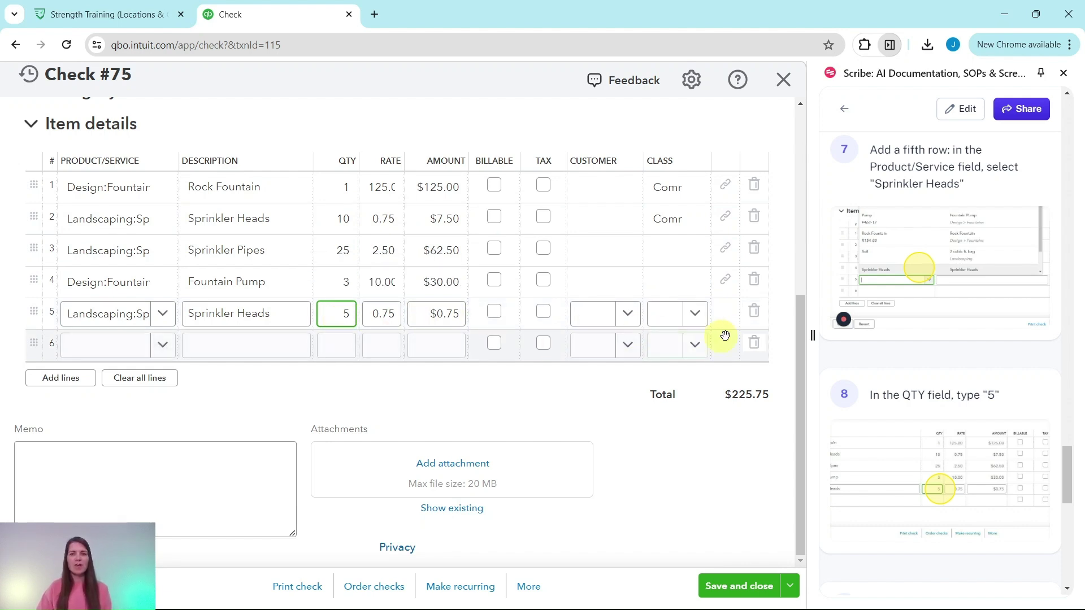
scroll(947, 384, "down", 3)
scroll(947, 385, "down", 3)
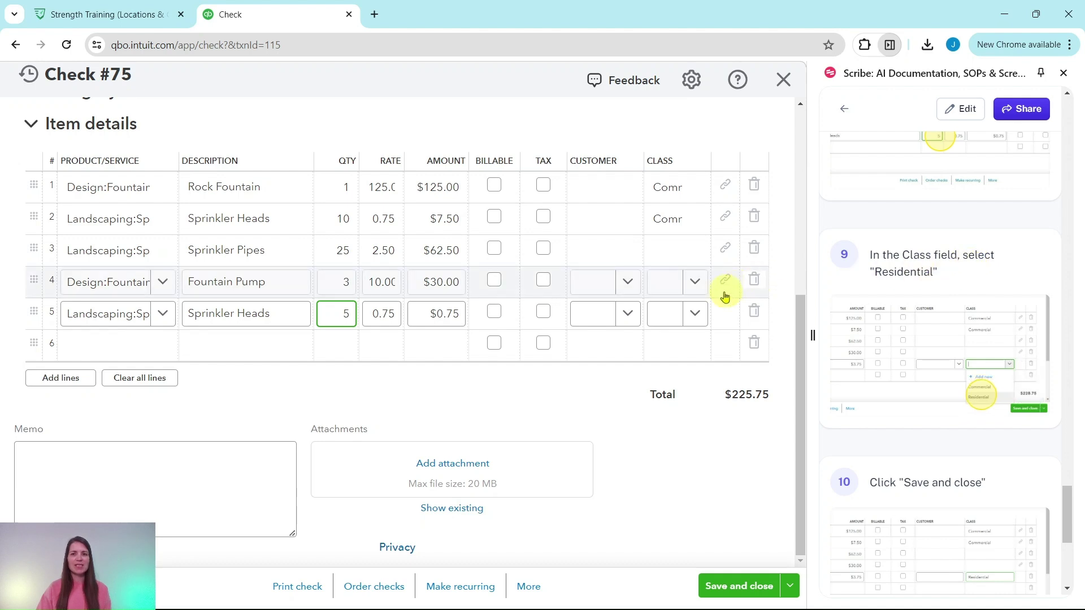
left_click(700, 319)
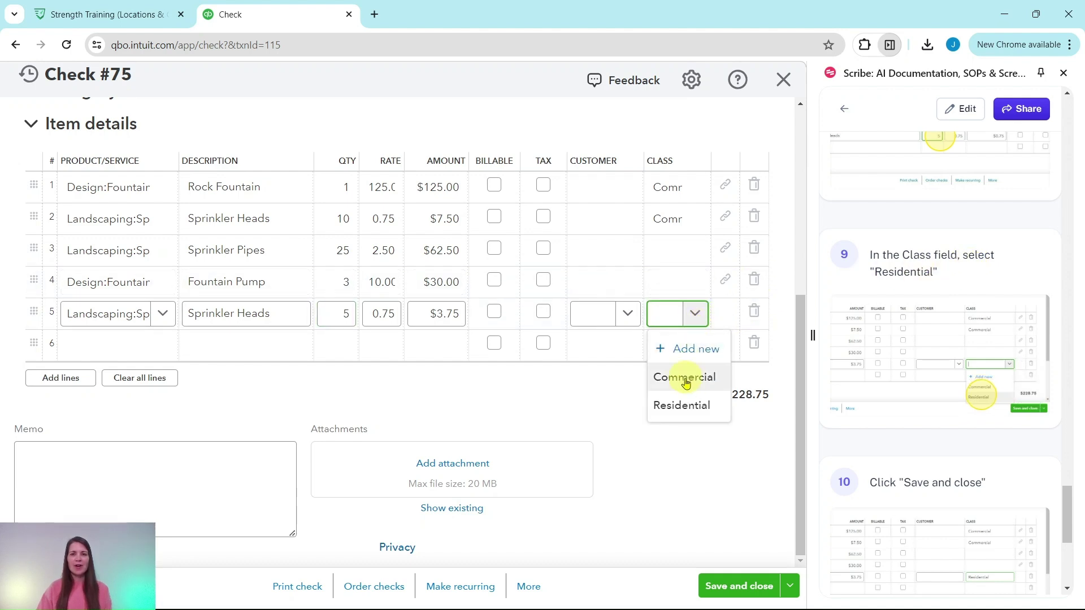
left_click(680, 408)
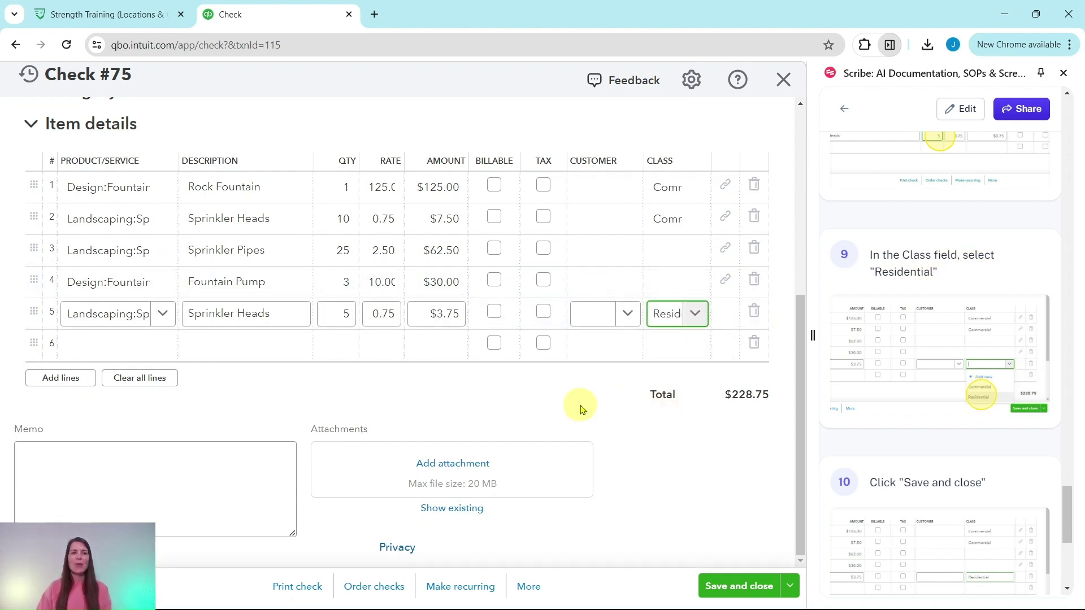
- Review the split between the two Sprinkler Heads lines, and save and close Check 75
left_click(346, 214)
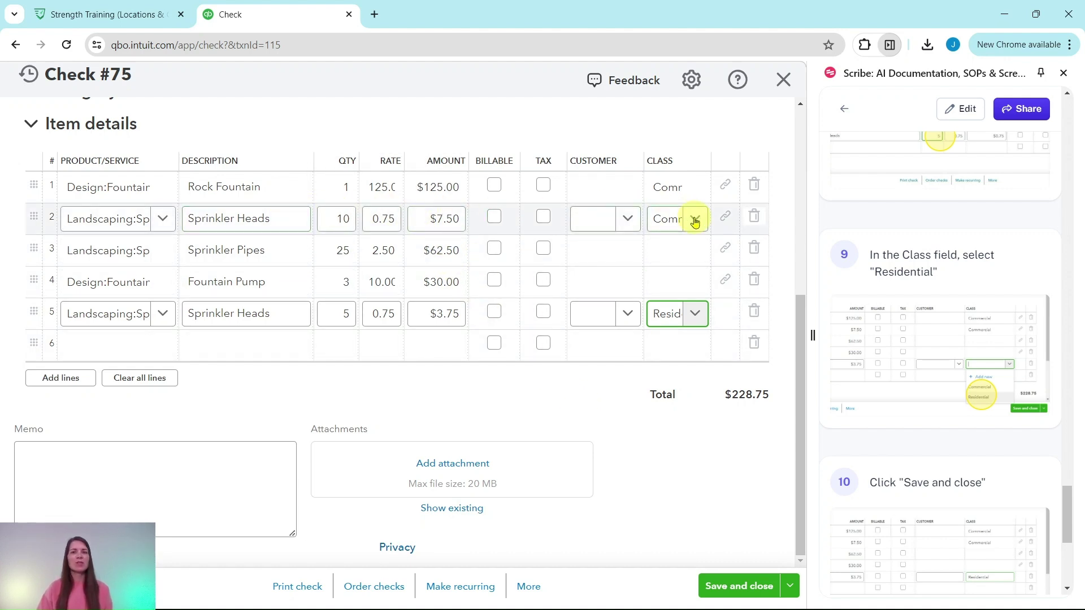
left_click(588, 319)
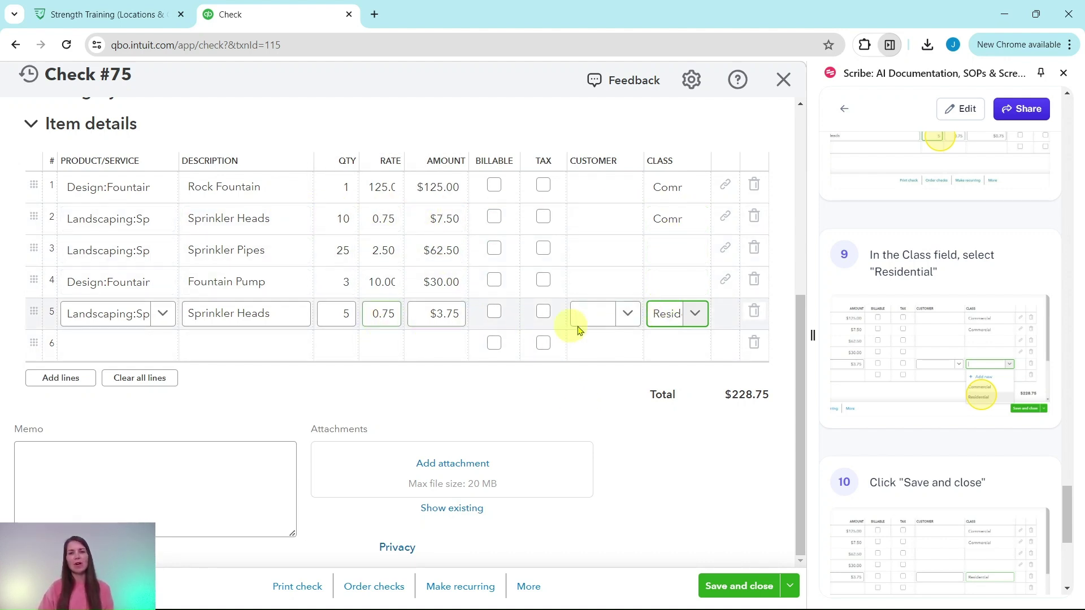
scroll(932, 291, "down", 5)
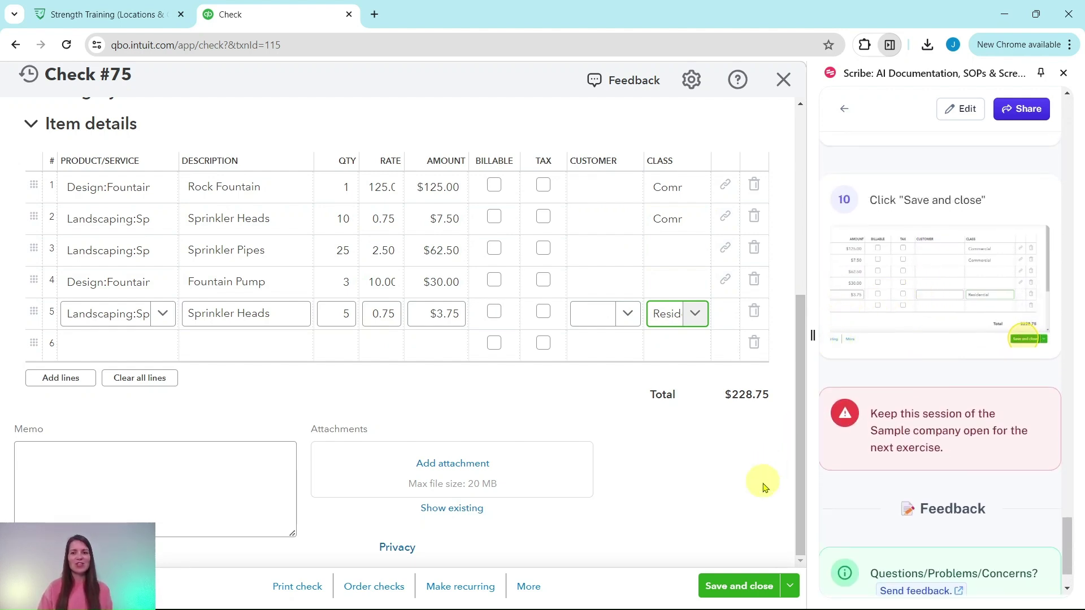
left_click(738, 587)
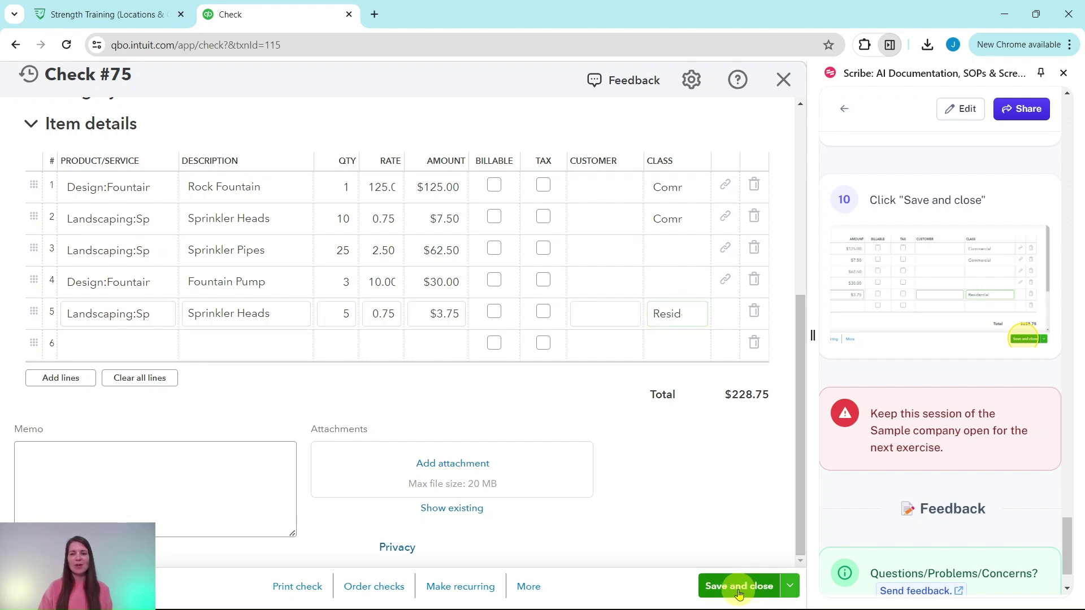